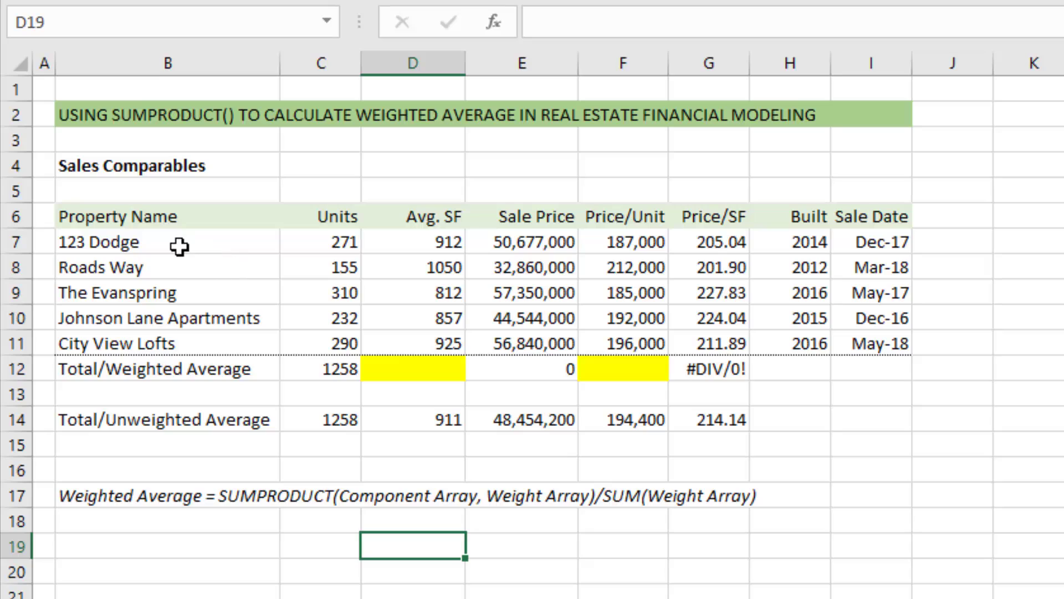
Step: Review the five property names and their unit counts, then go to the empty Avg. SF total cell D12
left_click_drag(180, 246, 195, 347)
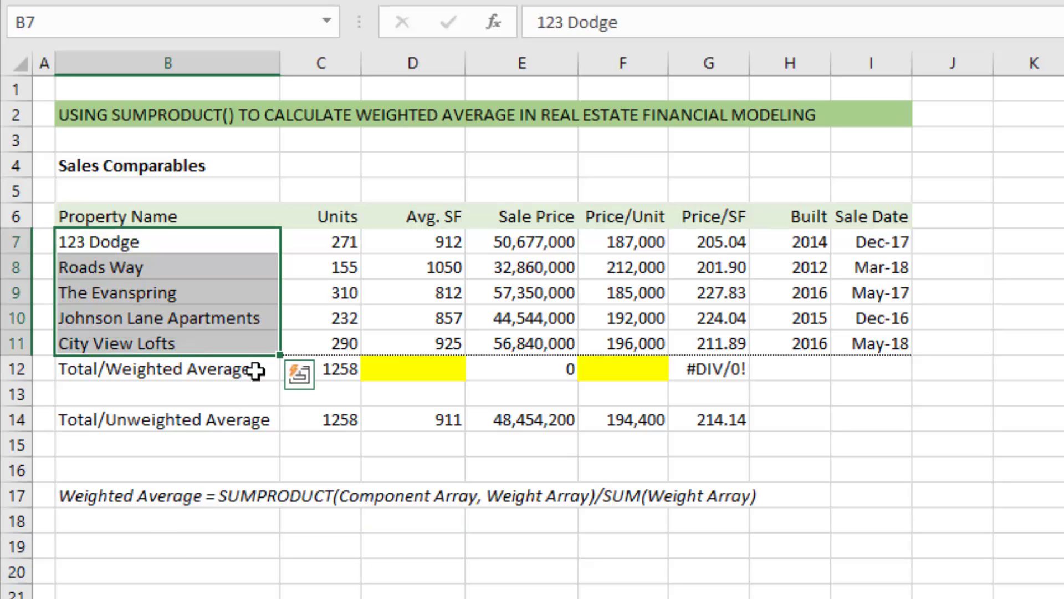
left_click(321, 238)
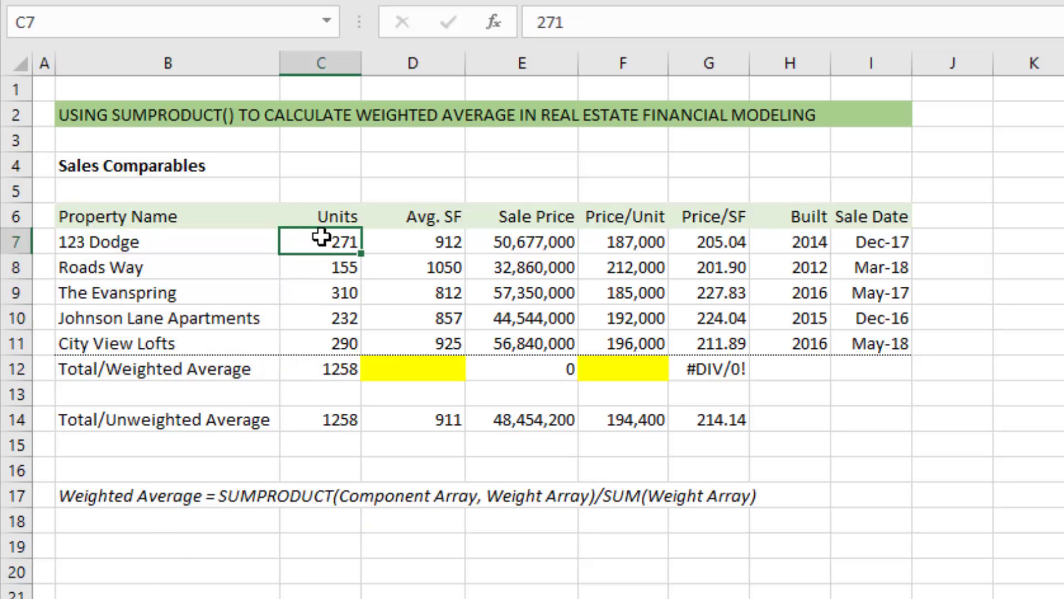
left_click(335, 268)
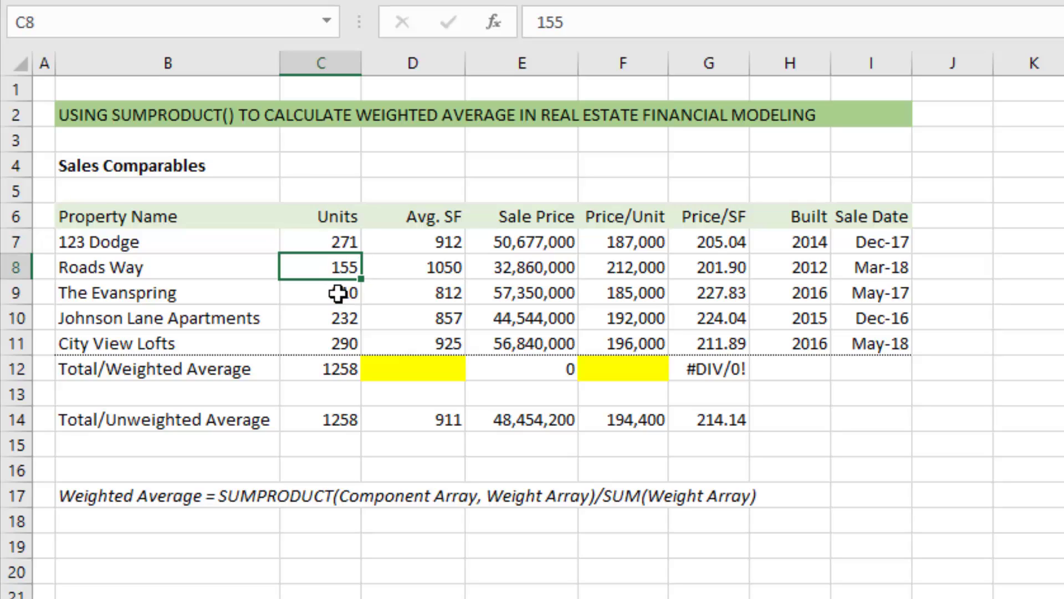
left_click(337, 293)
left_click(338, 318)
left_click(338, 343)
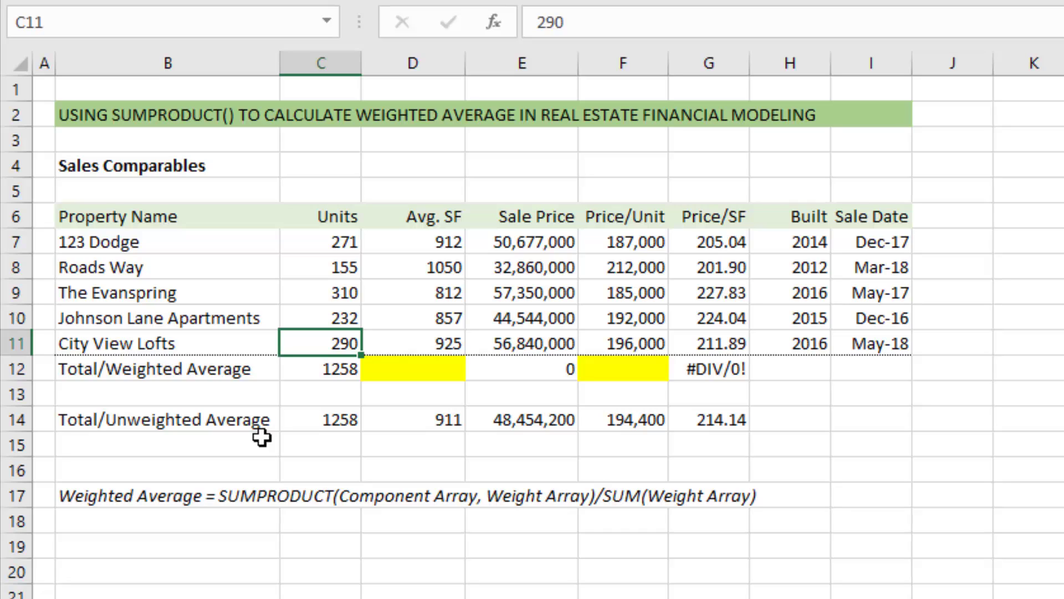
key("Down")
key("Right")
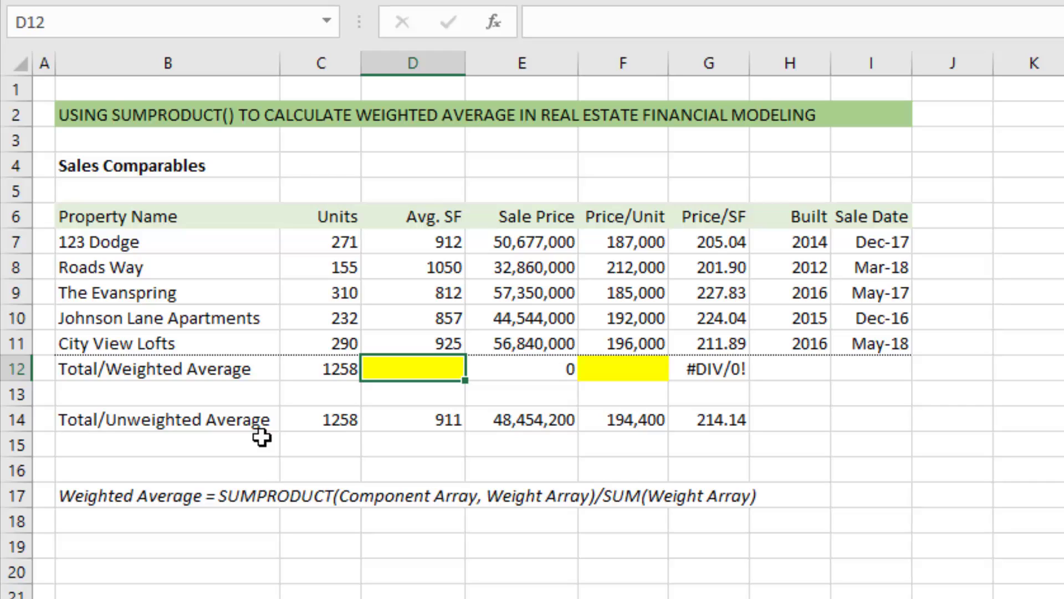
Step: Try a simple =AVERAGE(D7:D11) in D12 (911), then delete it
type("=aver")
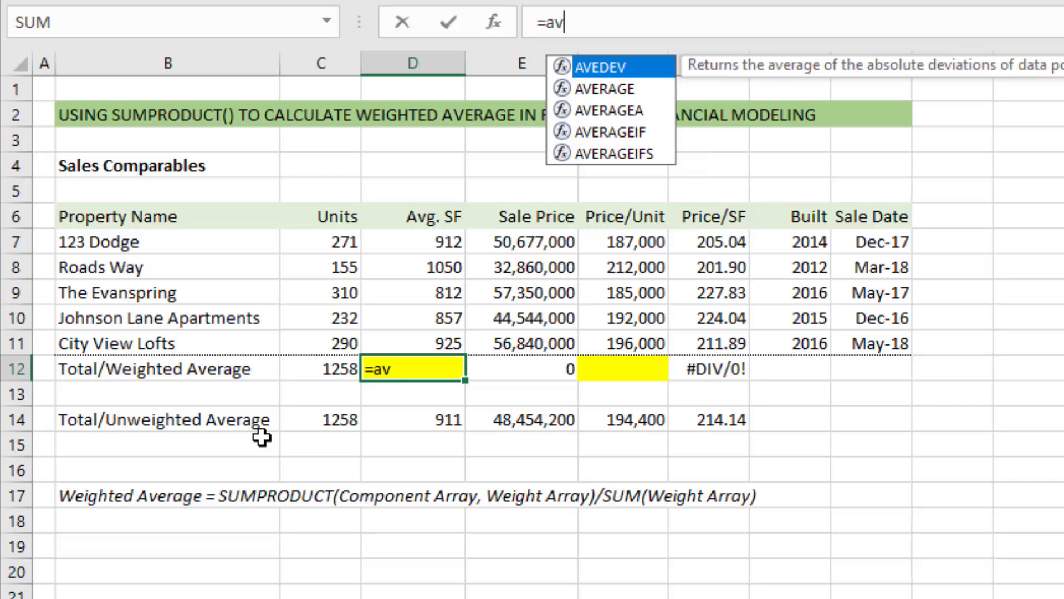
key("Tab")
key("Up")
key("shift+Up")
key("shift+Up")
key("shift+Up")
key("shift+Up")
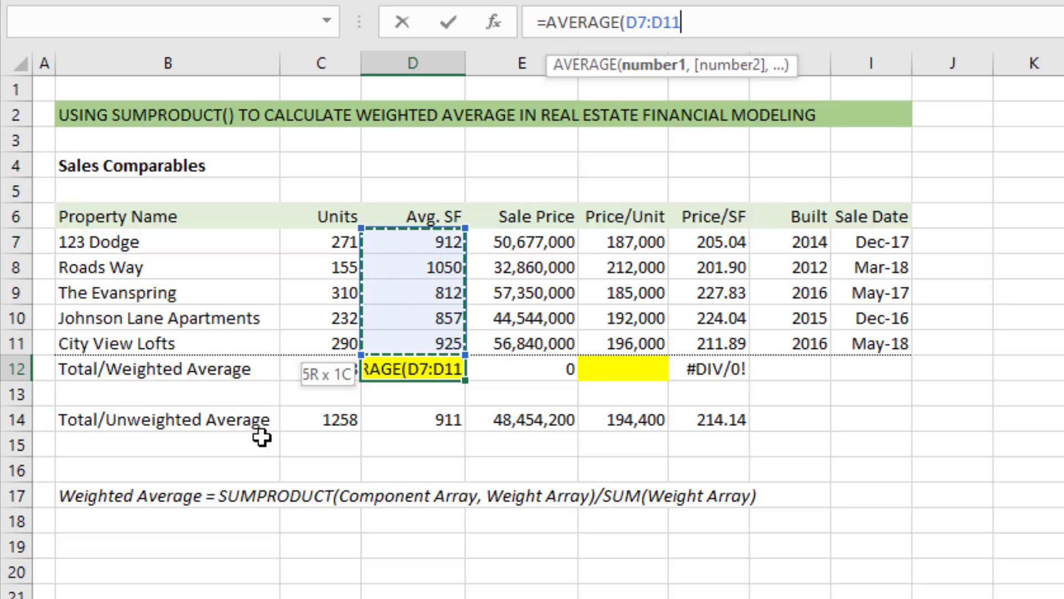
key("Return")
key("Up")
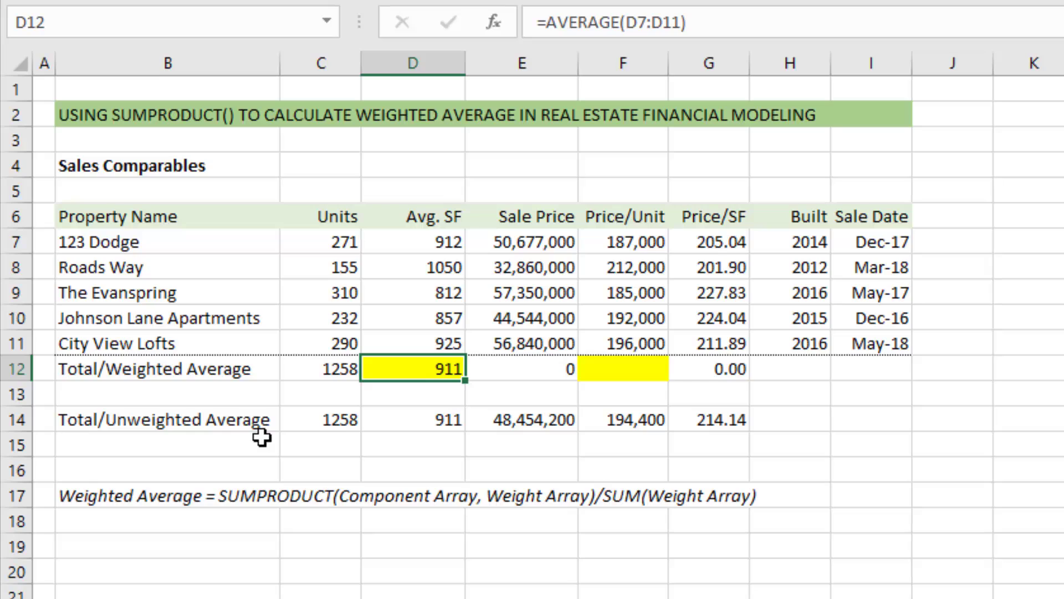
key("Delete")
Step: Check Roads Way (155 units, 1050 SF) and The Evanspring (310 units, 812 SF), then move to D19
key("Left")
key("Up")
key("Up")
key("Up")
key("Up")
key("Left")
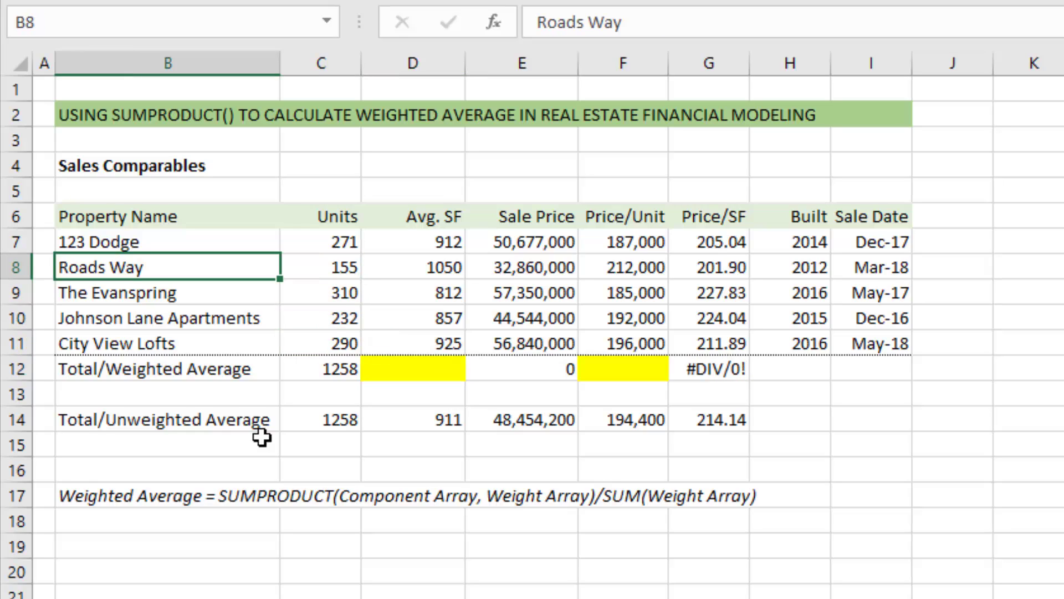
key("Right")
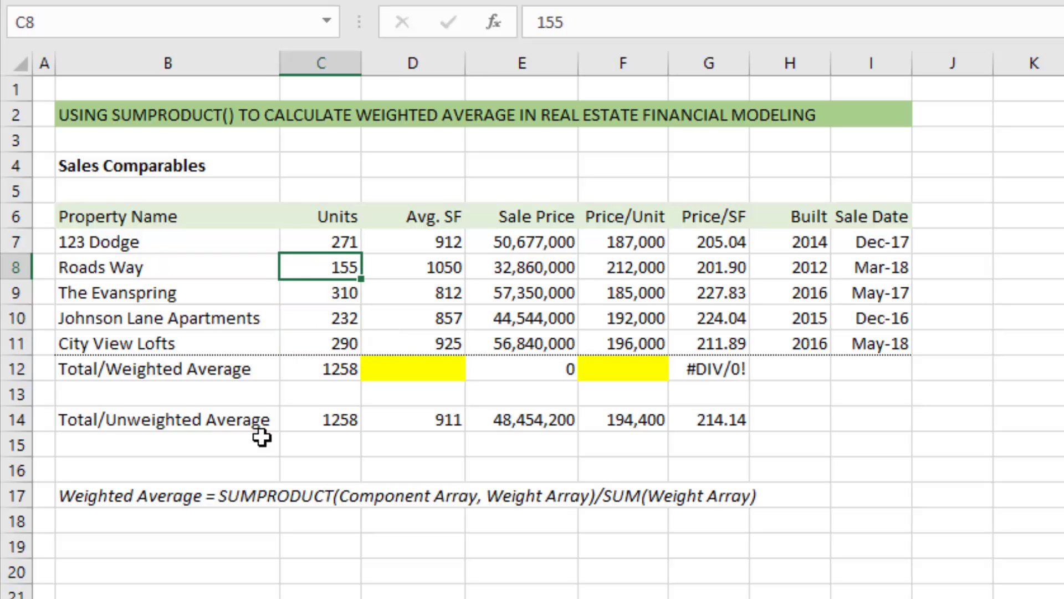
key("Right")
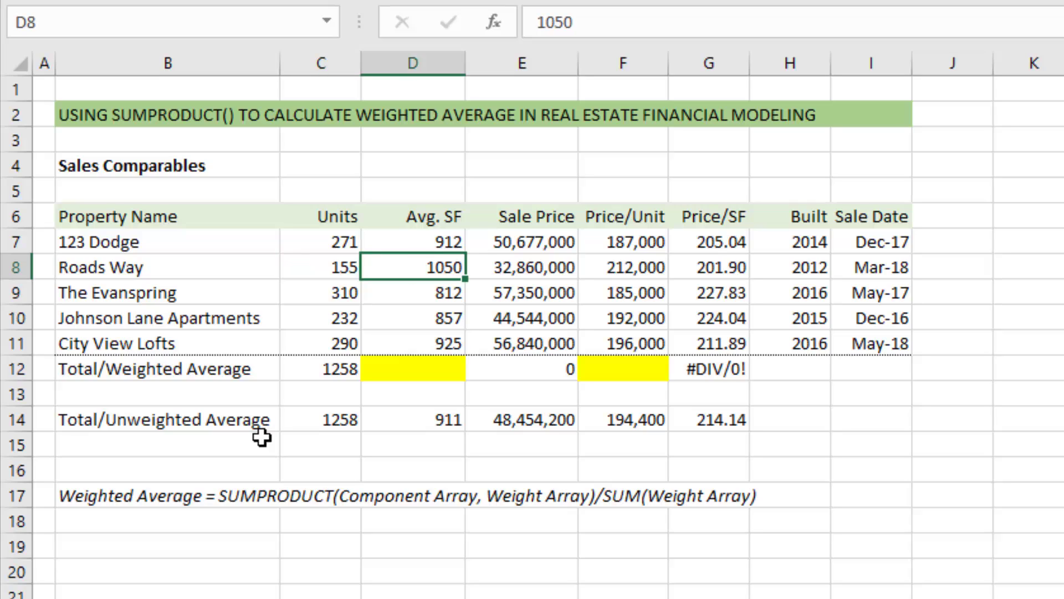
key("Down")
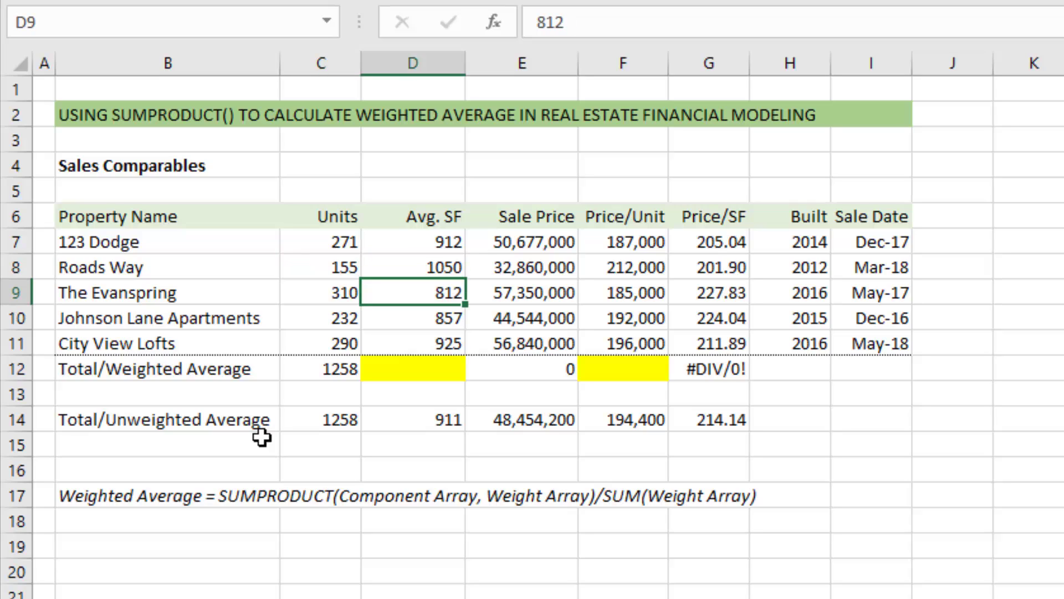
key("Left")
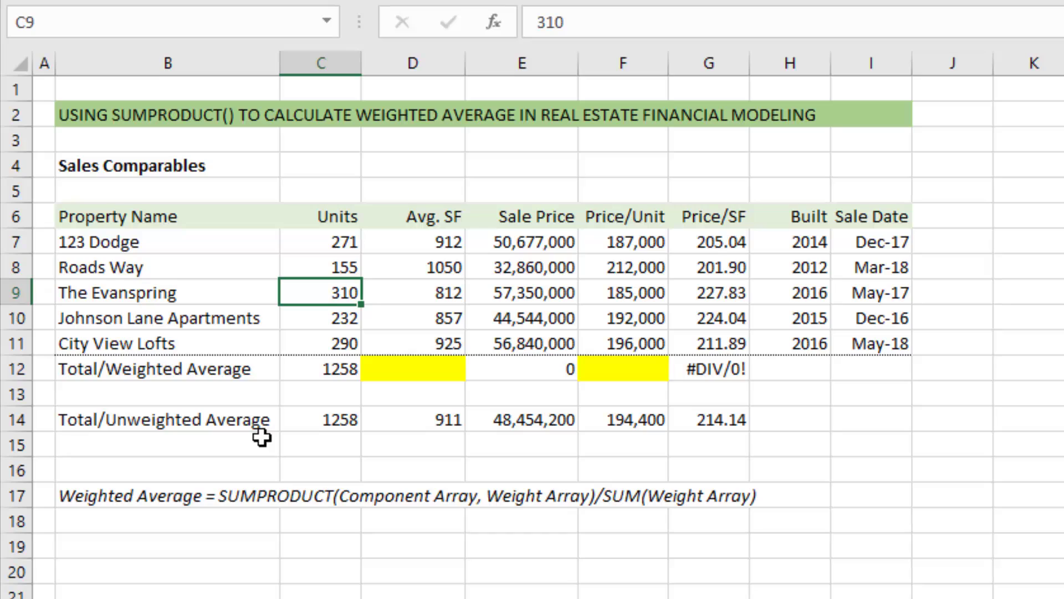
key("Right")
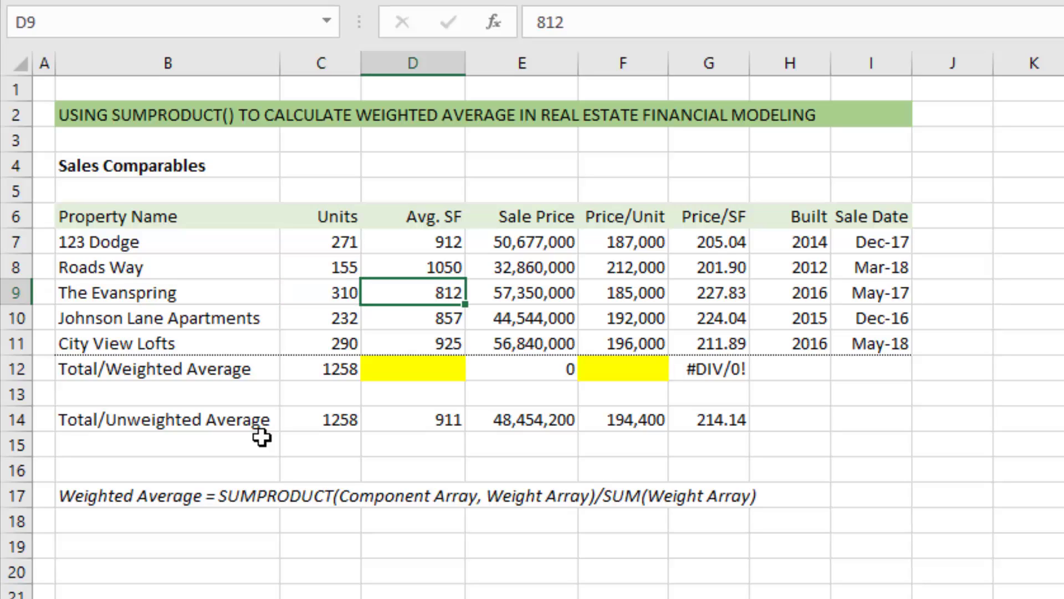
key("Down")
key("Down")
key("Down")
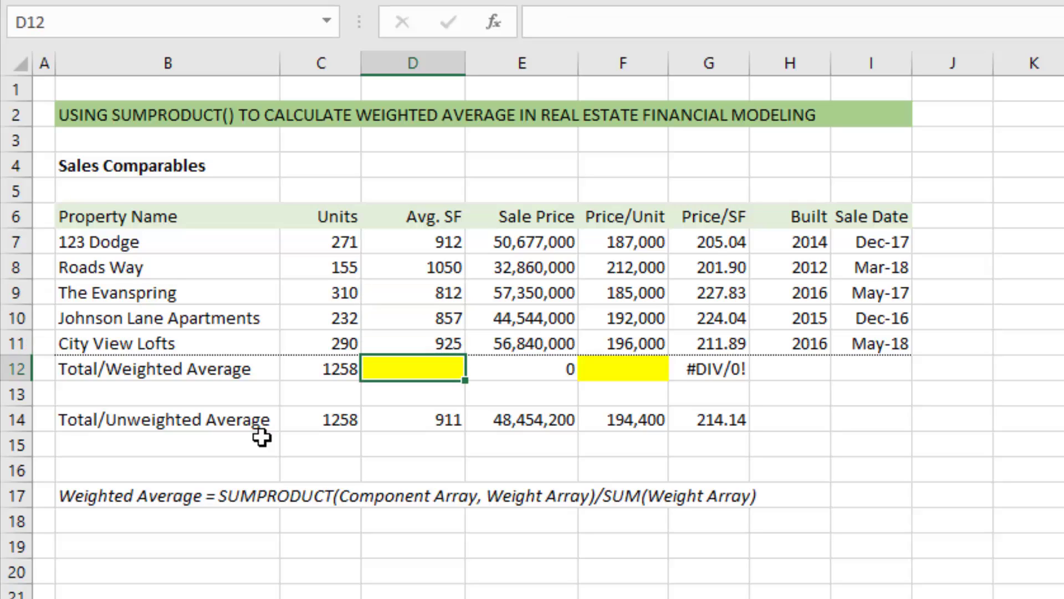
key("Up")
key("Up")
key("Up")
key("Up")
key("Up")
key("Up")
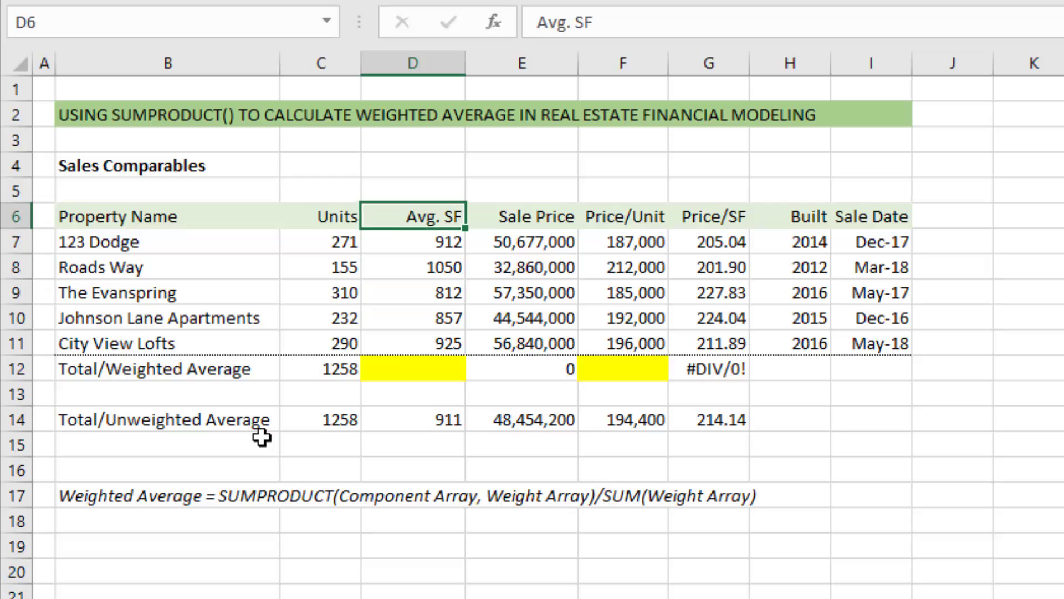
key("Down")
key("Down")
key("Down")
key("Down")
key("Down")
key("Down")
key("Down")
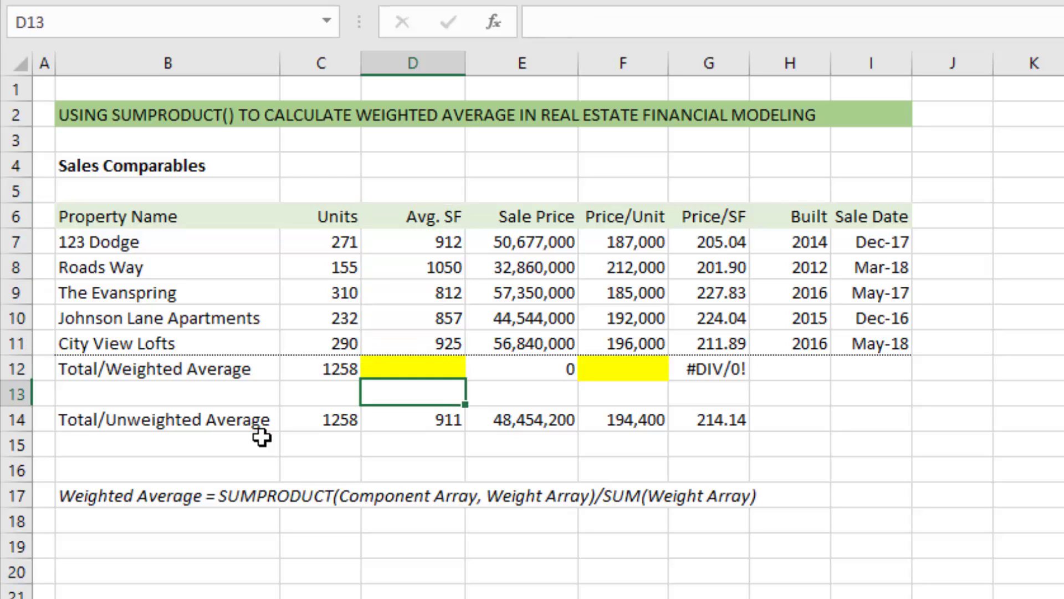
key("Down")
key("Down")
key("Down")
key("Down")
key("Down")
key("Down")
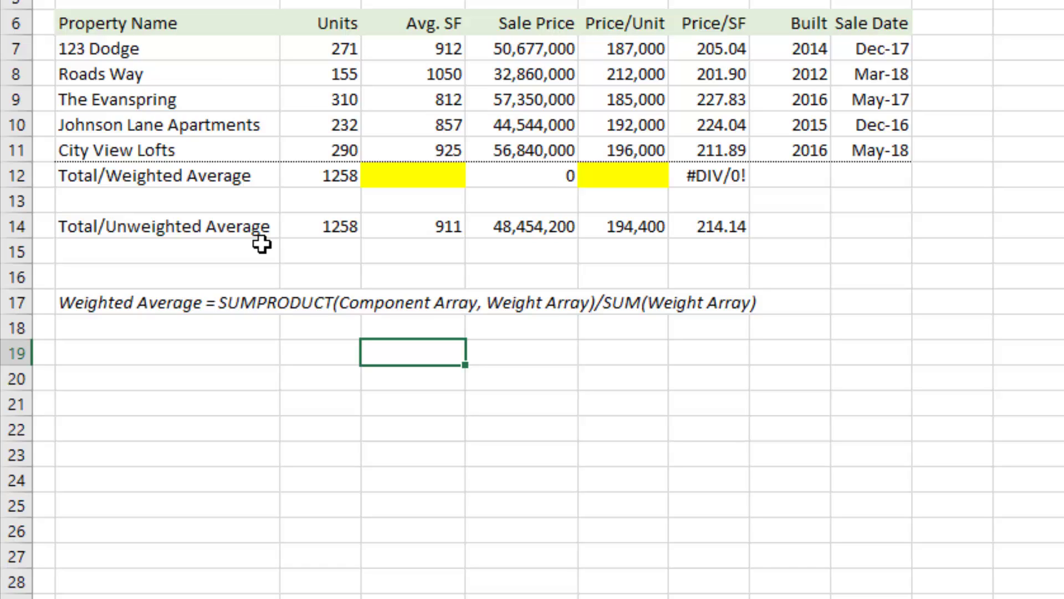
Step: Enter an Avg. SF times Units helper formula in D19 and copy it down to D23
left_click(426, 51)
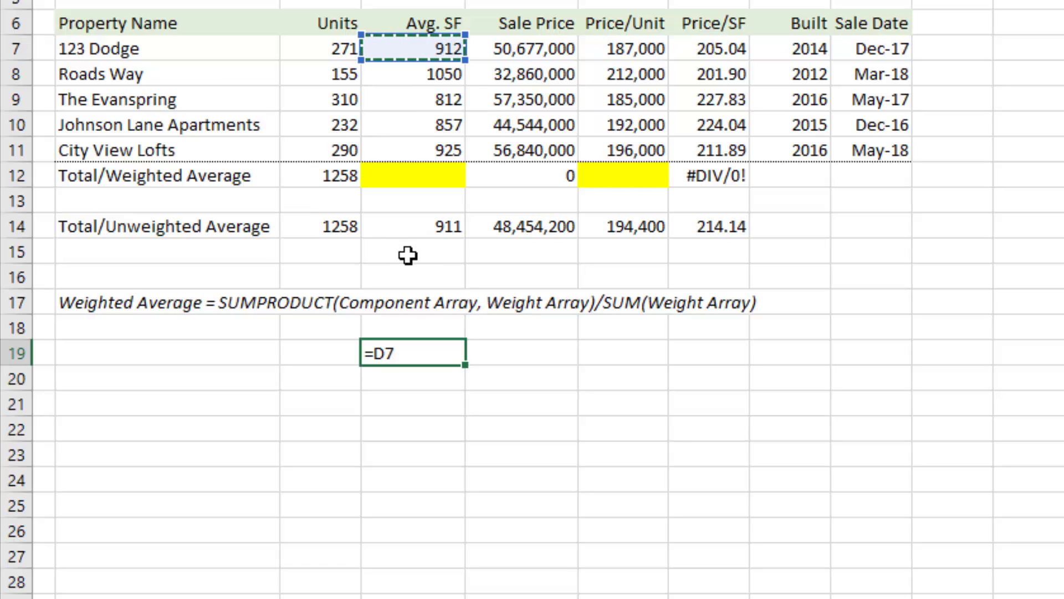
type("*")
left_click(323, 42)
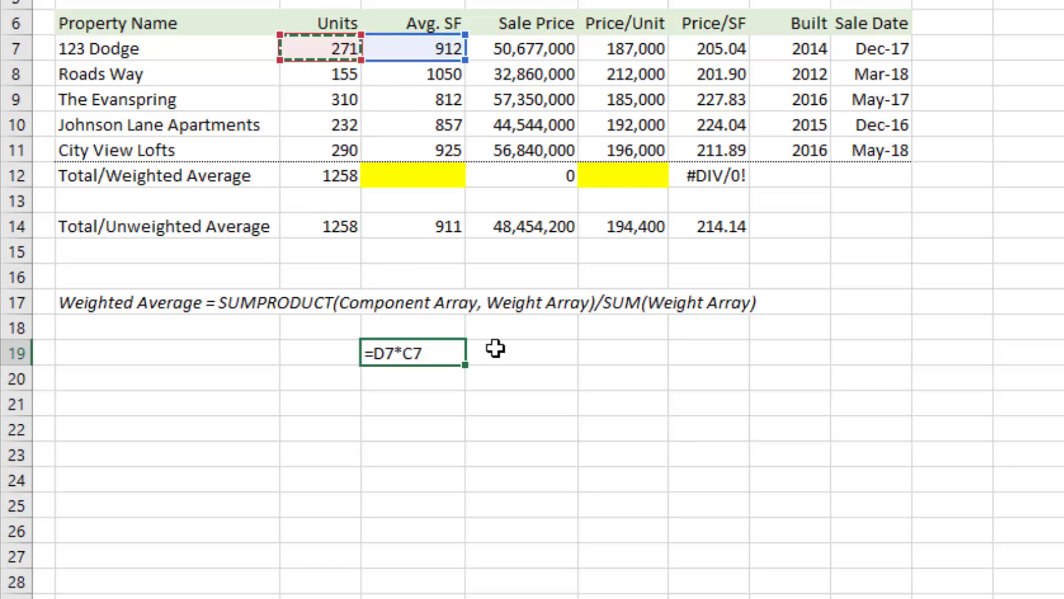
key("Return")
key("Up")
key("ctrl+c")
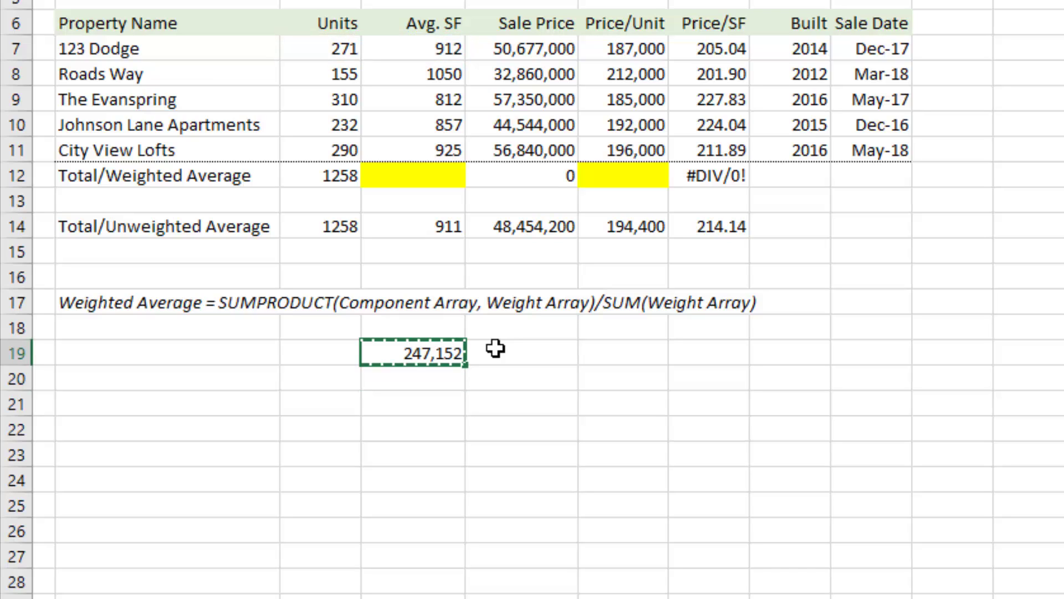
key("Down")
key("shift+Down")
key("shift+Down")
key("shift+Down")
key("ctrl+v")
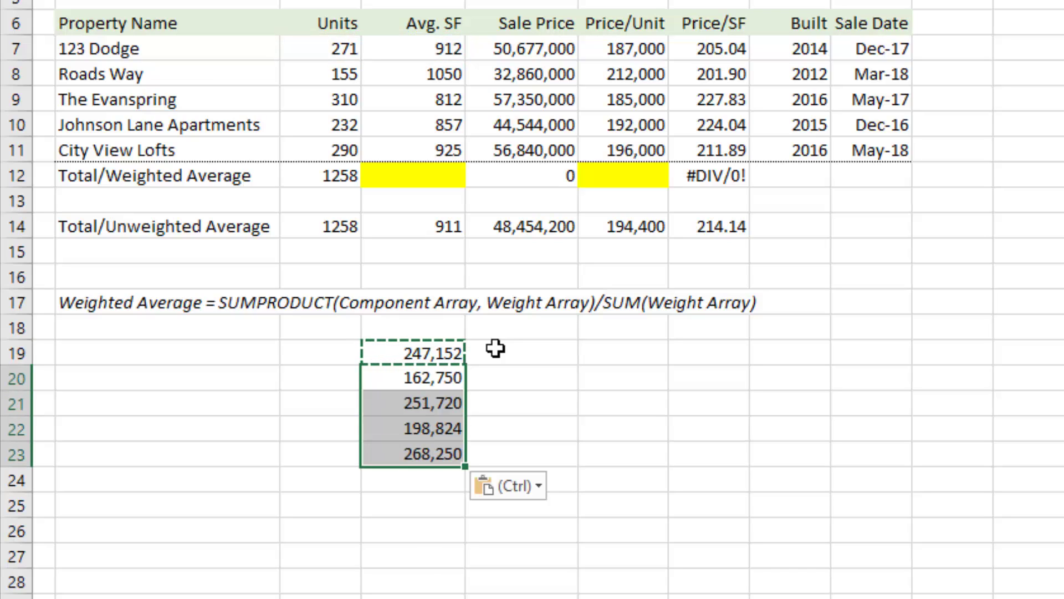
key("Escape")
Step: Verify each helper product formula in D19 through D23 references its own property row
key("Up")
key("F2")
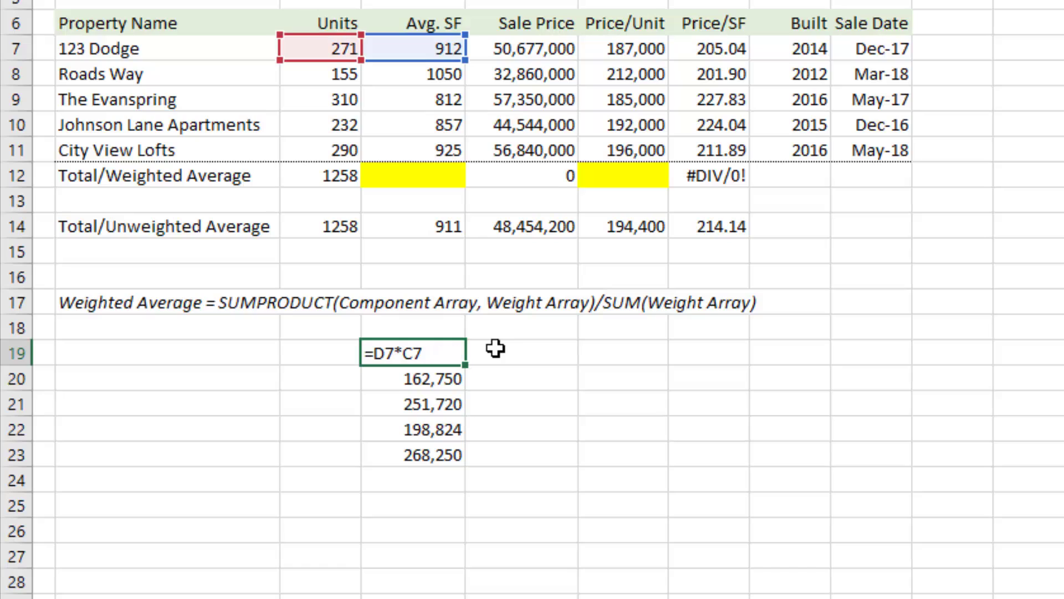
key("Escape")
key("Down")
key("F2")
key("Escape")
key("Down")
key("F2")
key("Escape")
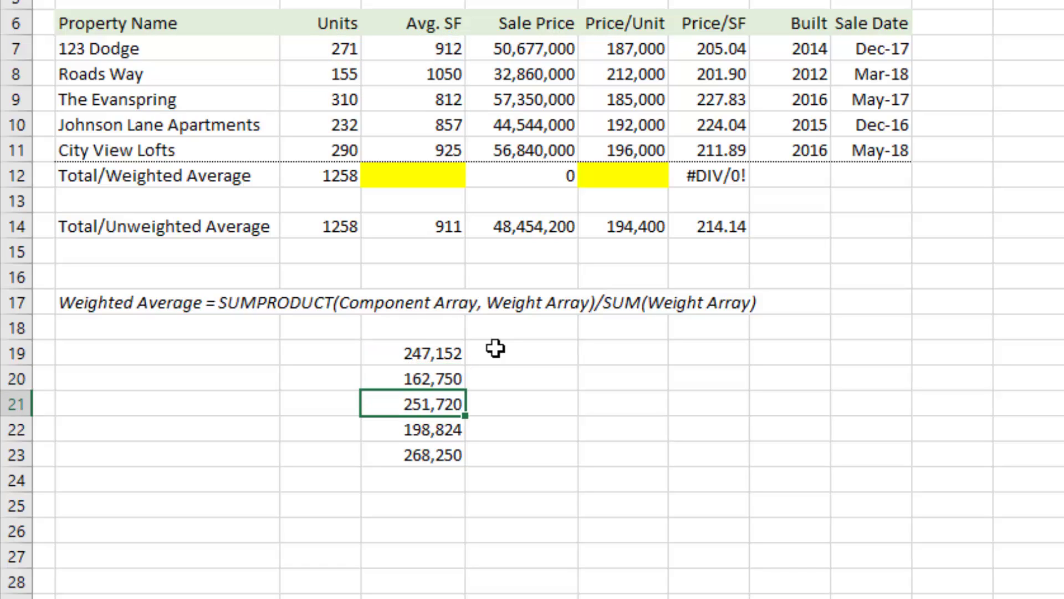
key("Down")
key("F2")
key("Escape")
key("Down")
key("F2")
key("Escape")
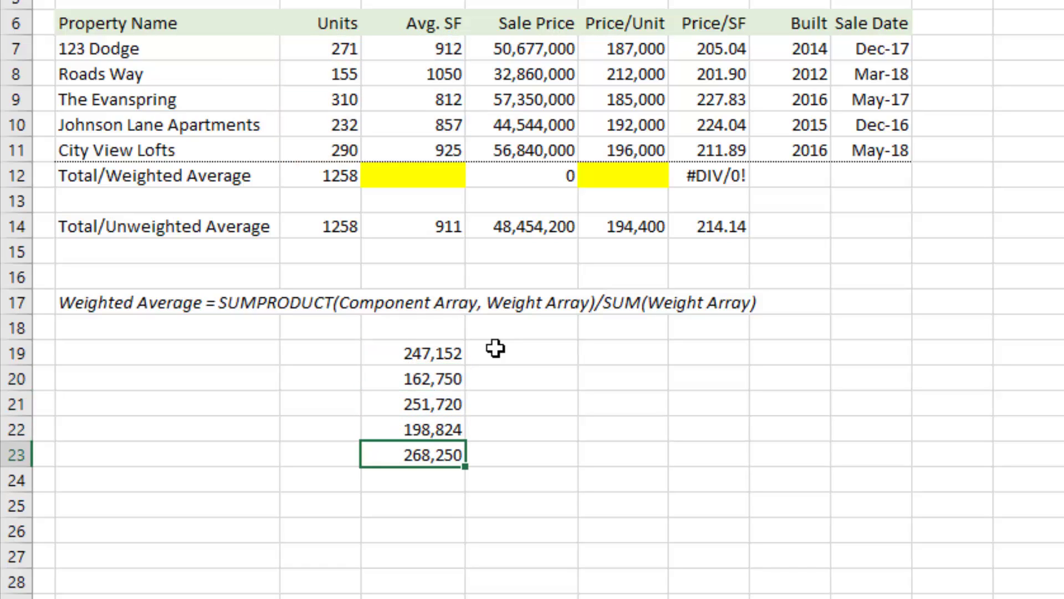
key("Down")
Step: AutoSum the products in D24 (1,128,696) and enter =+D24/C12 in E24
key("alt+equal")
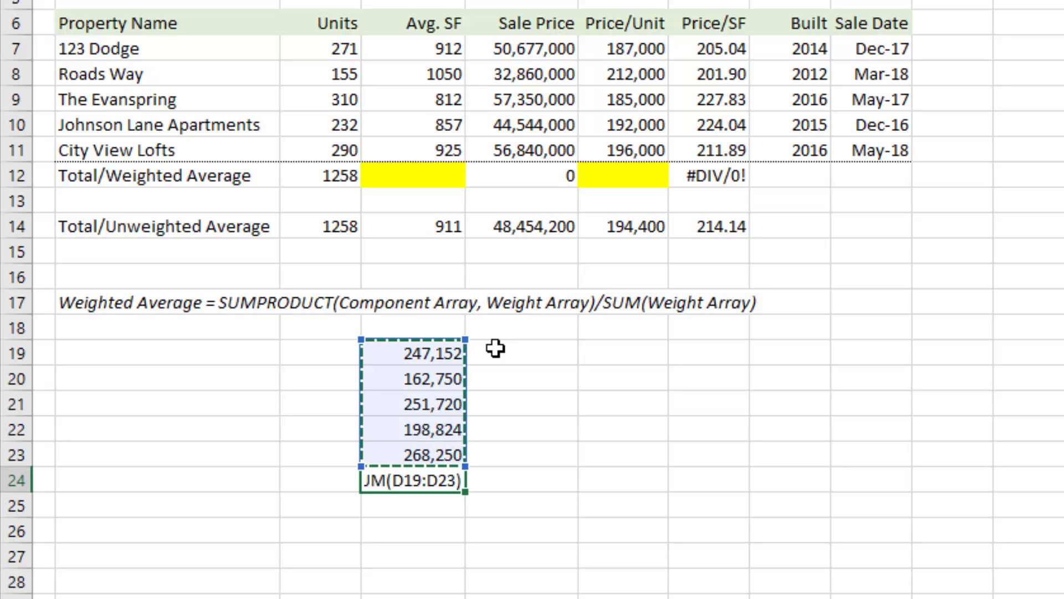
key("Return")
key("Up")
key("Right")
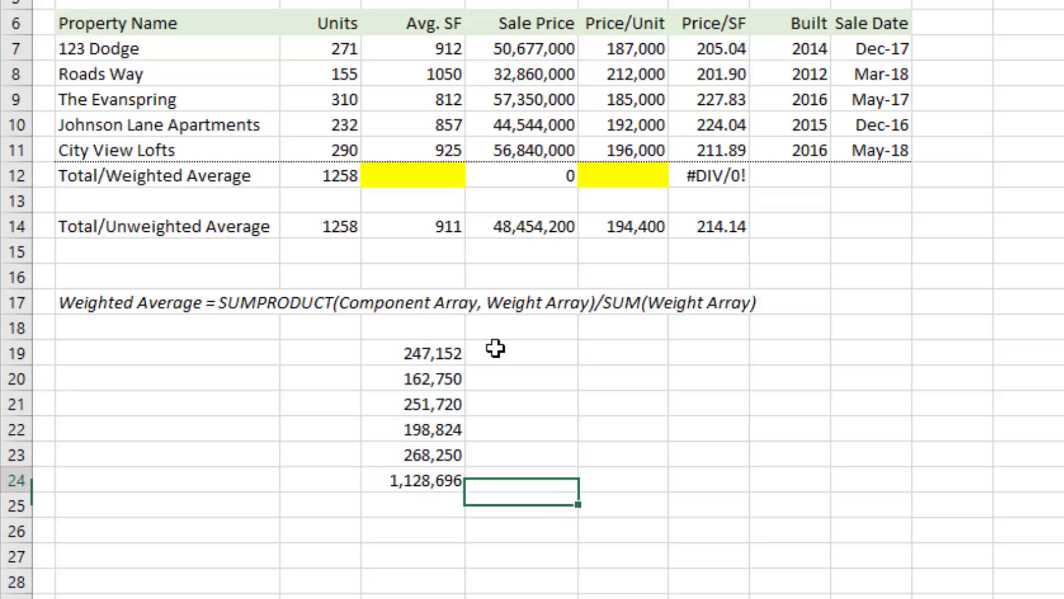
type("+")
key("Left")
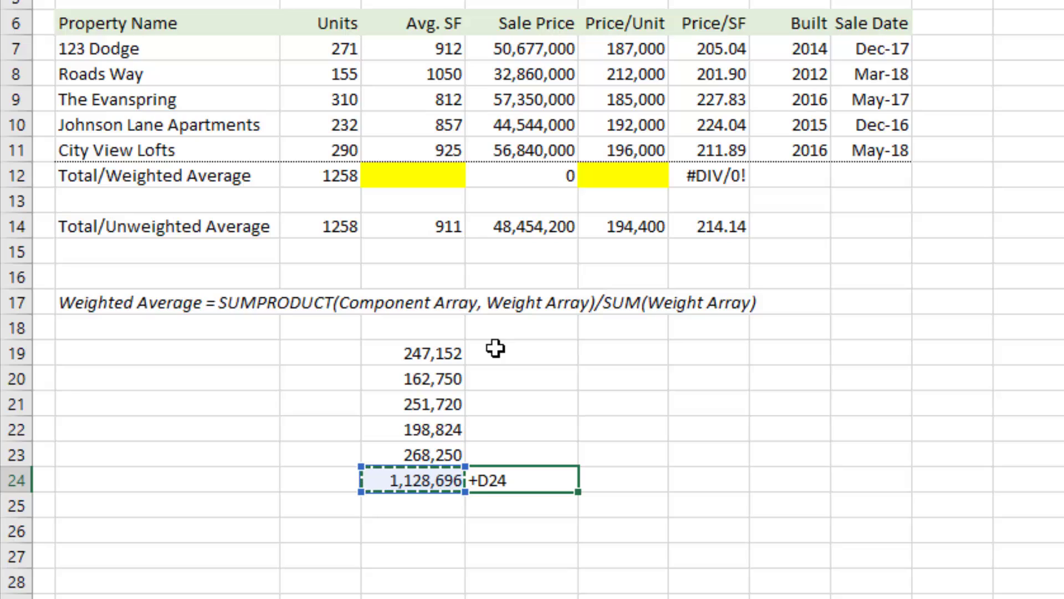
type("/")
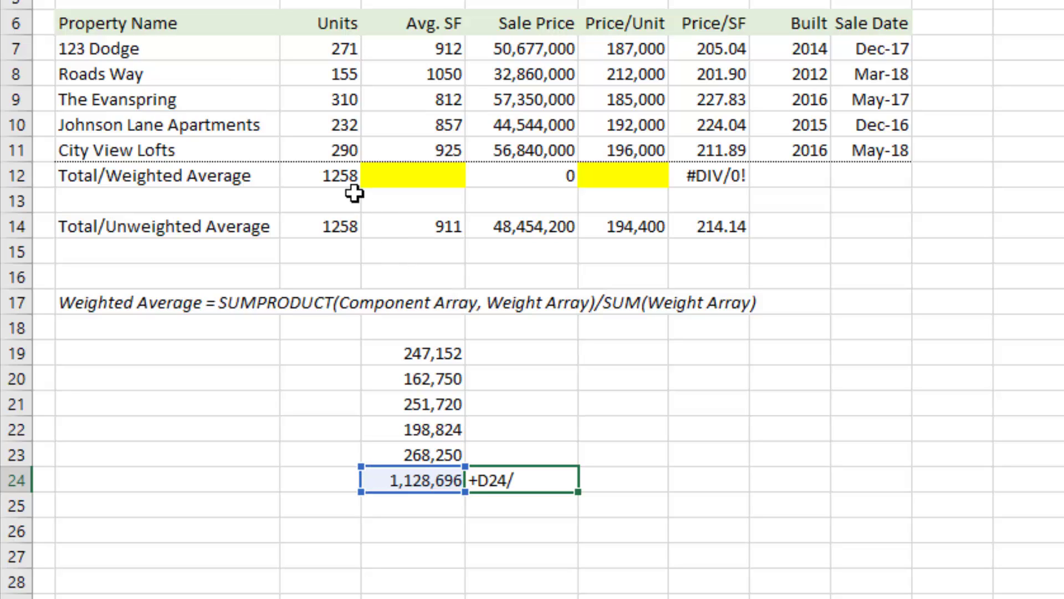
left_click(343, 177)
key("Return")
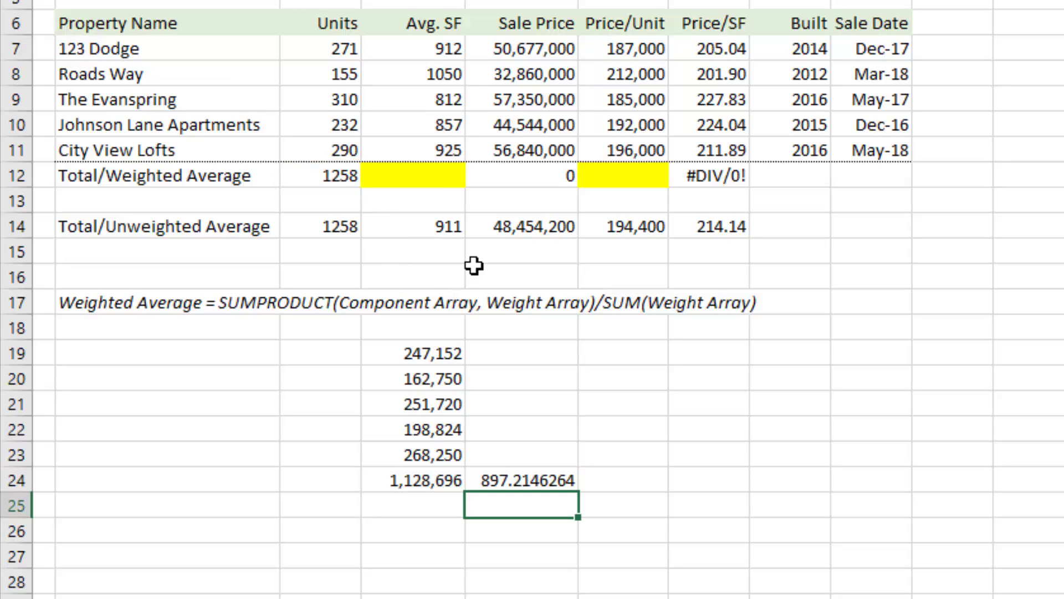
Step: Remove E24's decimals so it shows 897, then highlight D19:D23 and select D12
key("Up")
key("ctrl+shift+1")
key("alt+h")
key("9")
key("alt+h")
key("9")
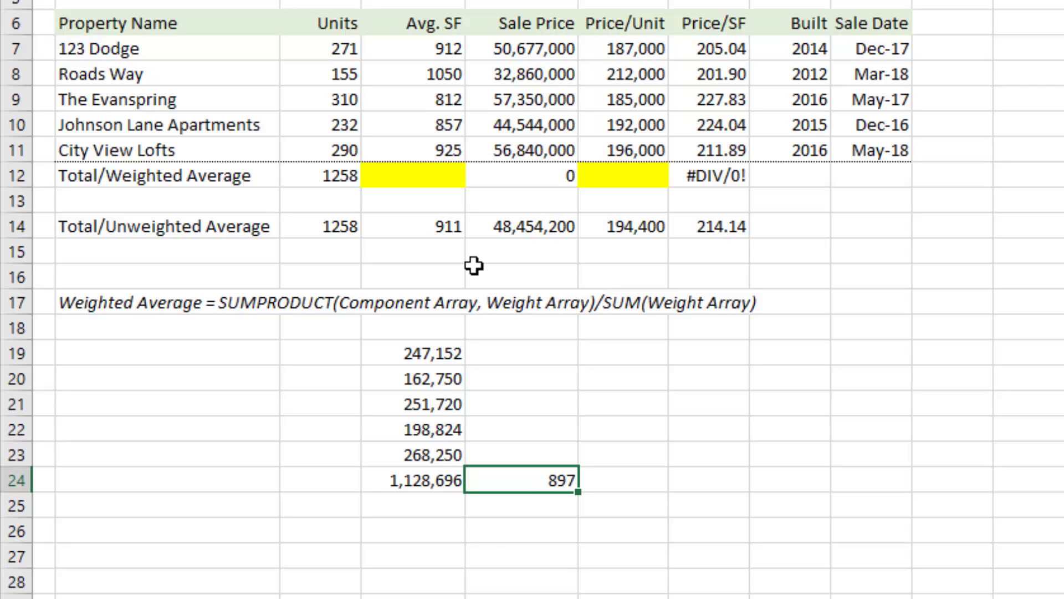
key("Return")
key("Up")
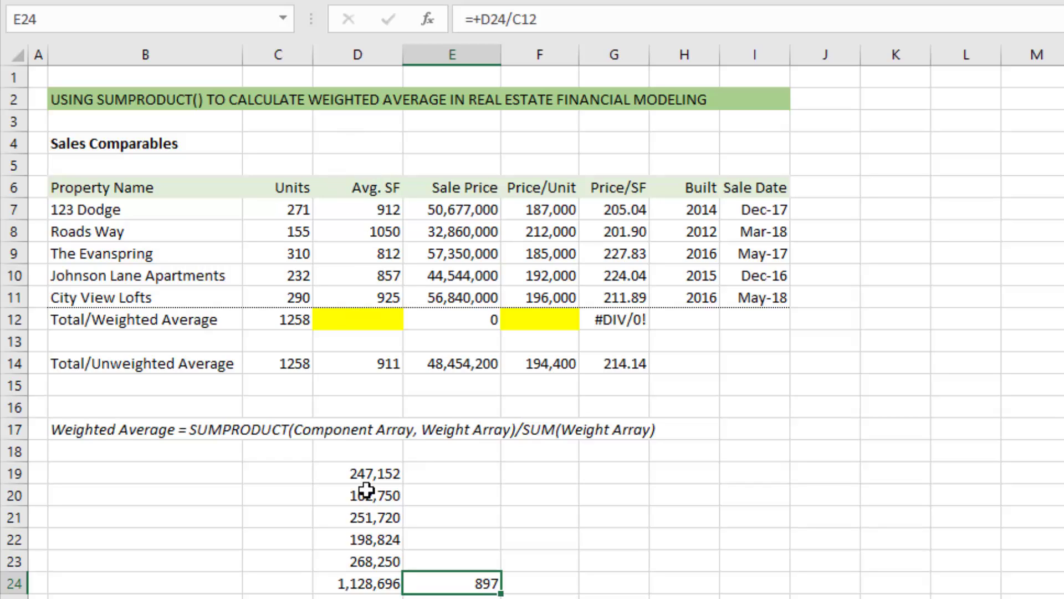
left_click_drag(366, 476, 388, 557)
left_click(380, 328)
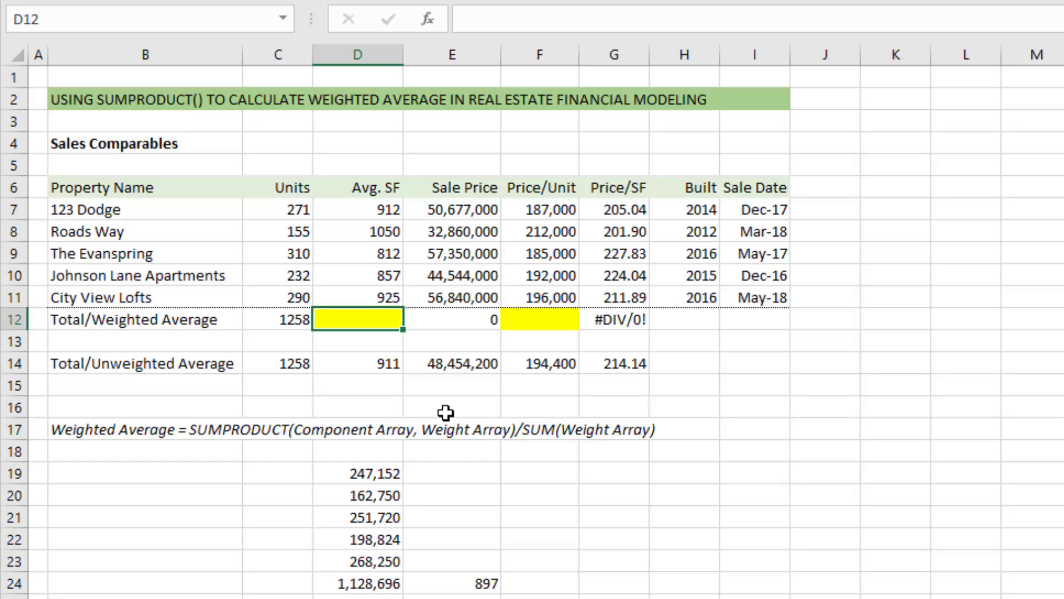
Step: Enter =SUMPRODUCT(D7:D11,C7:C11) in D12, which shows 1,128,696
type("=sumproduct")
key("Tab")
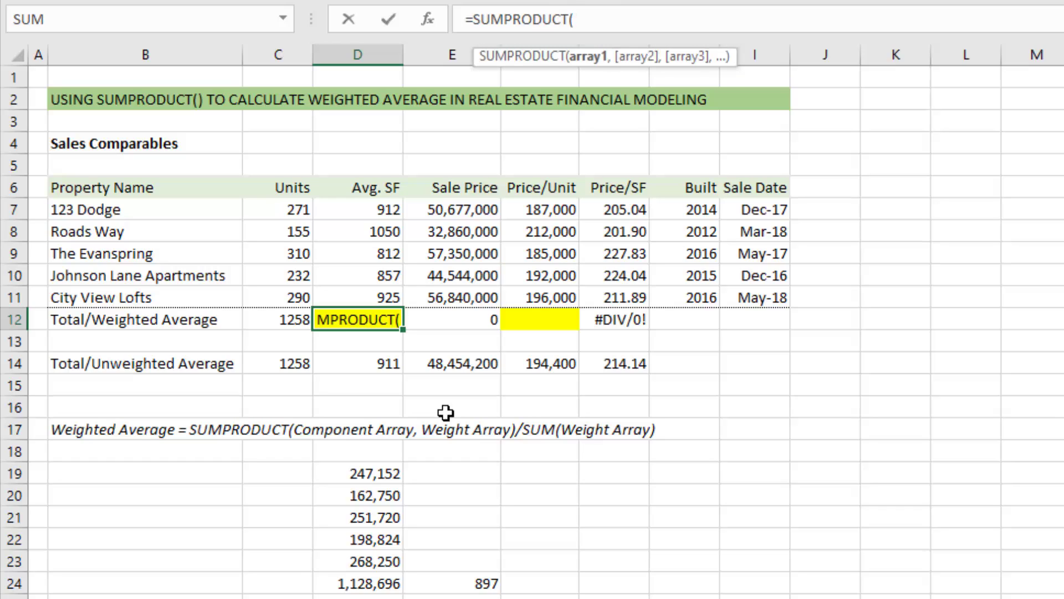
left_click_drag(368, 209, 369, 291)
type(",")
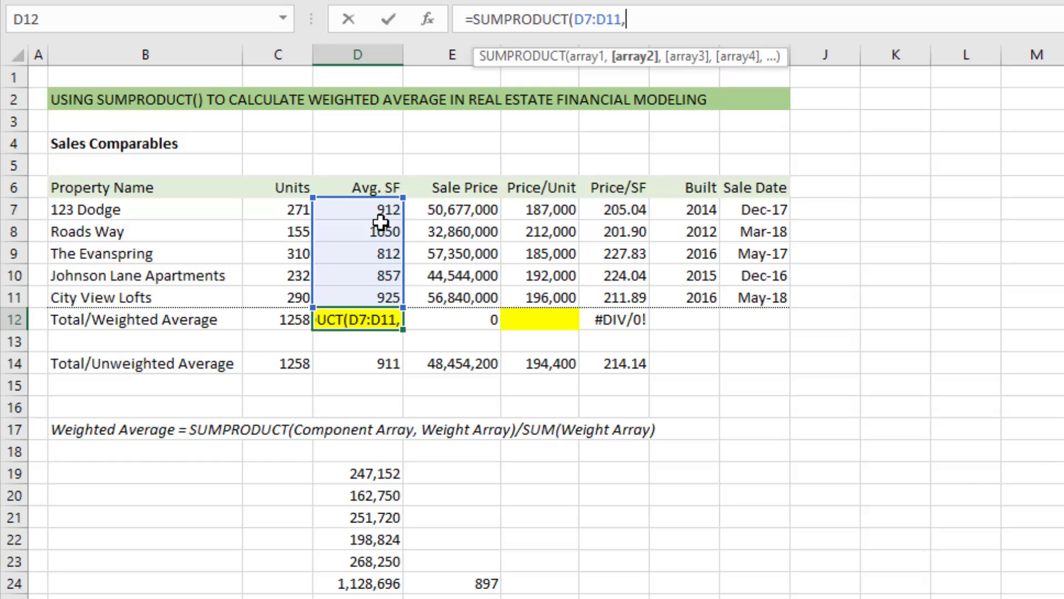
left_click_drag(292, 207, 285, 299)
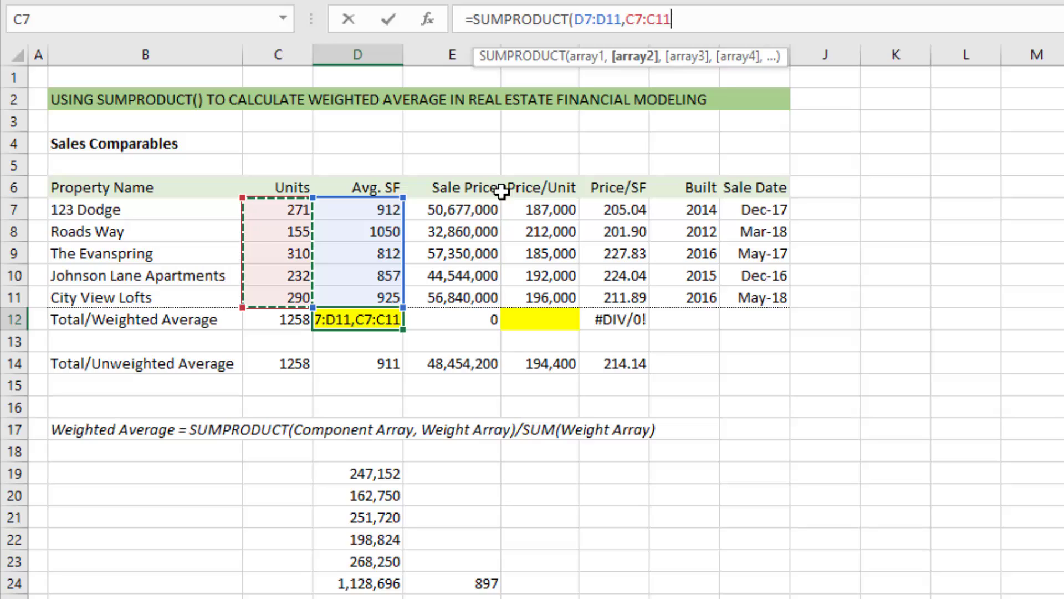
type(")")
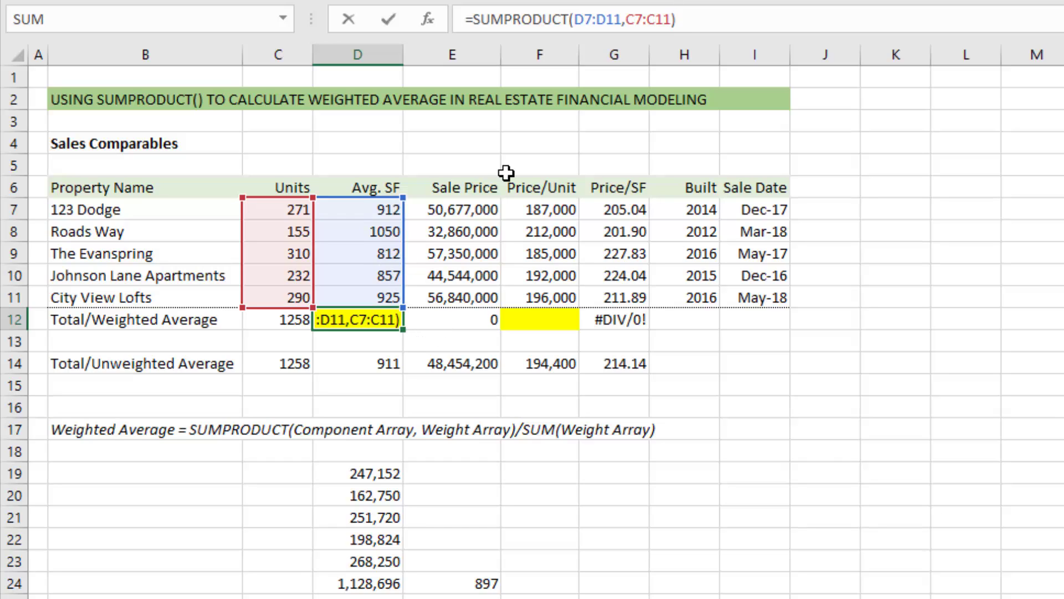
key("Return")
key("Up")
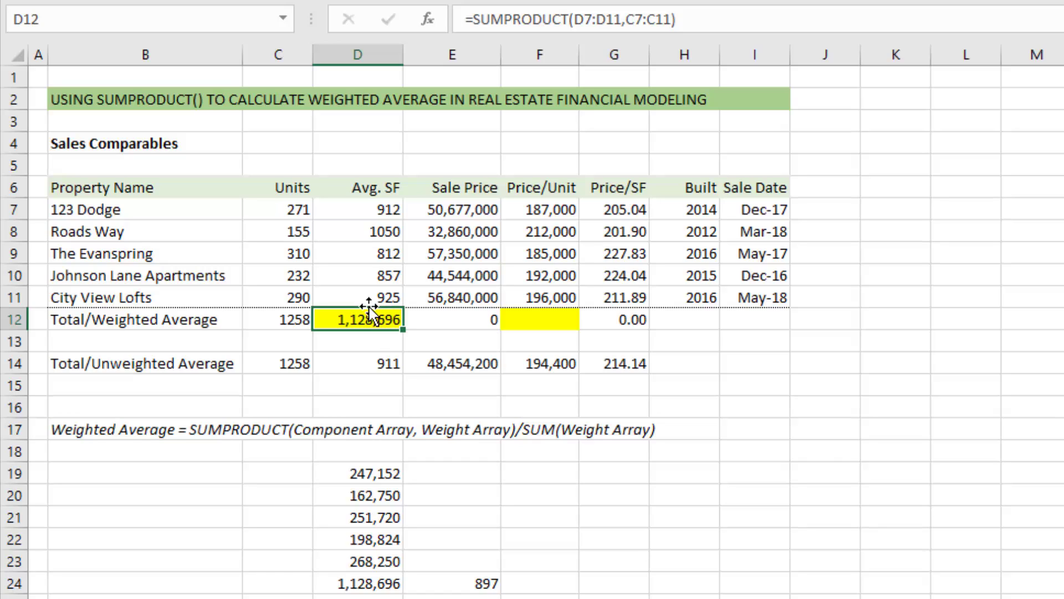
Step: Append /SUM(C7:C11) to D12's SUMPRODUCT formula so it shows the weighted Avg. SF of 897
left_click(377, 583)
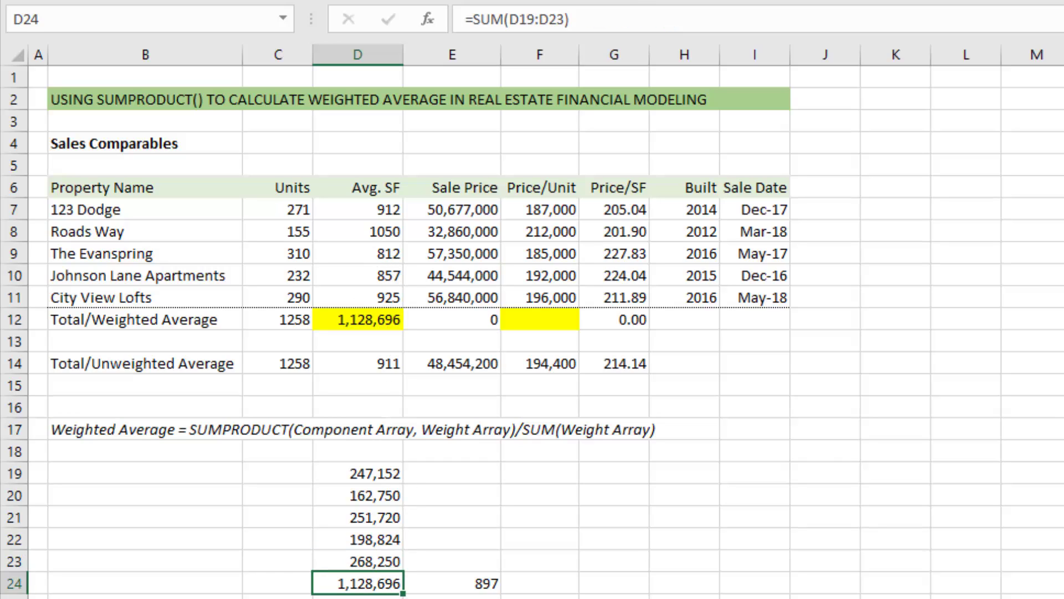
left_click(361, 320)
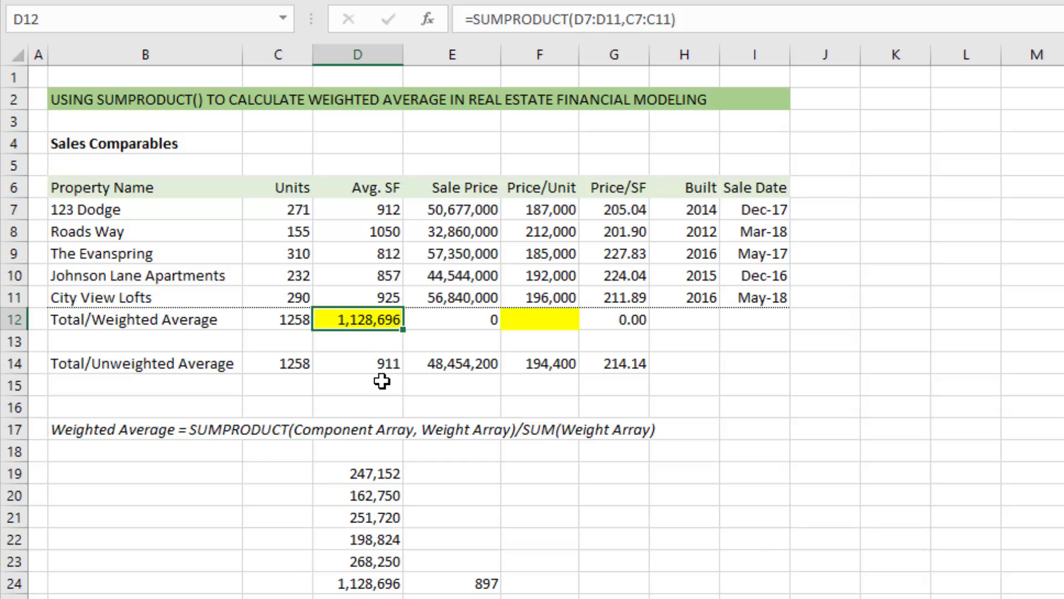
key("F2")
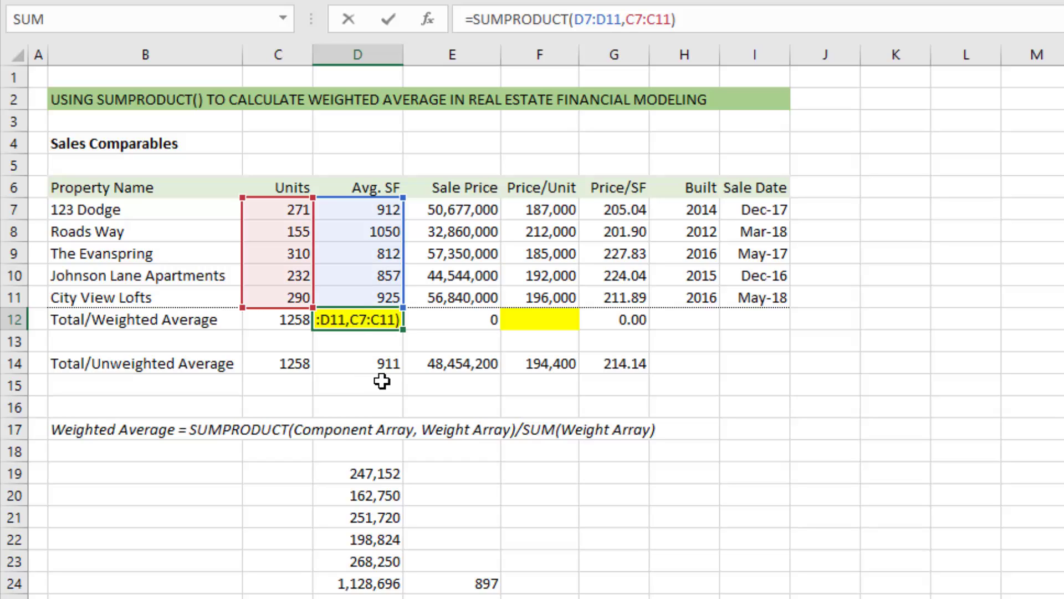
type("/")
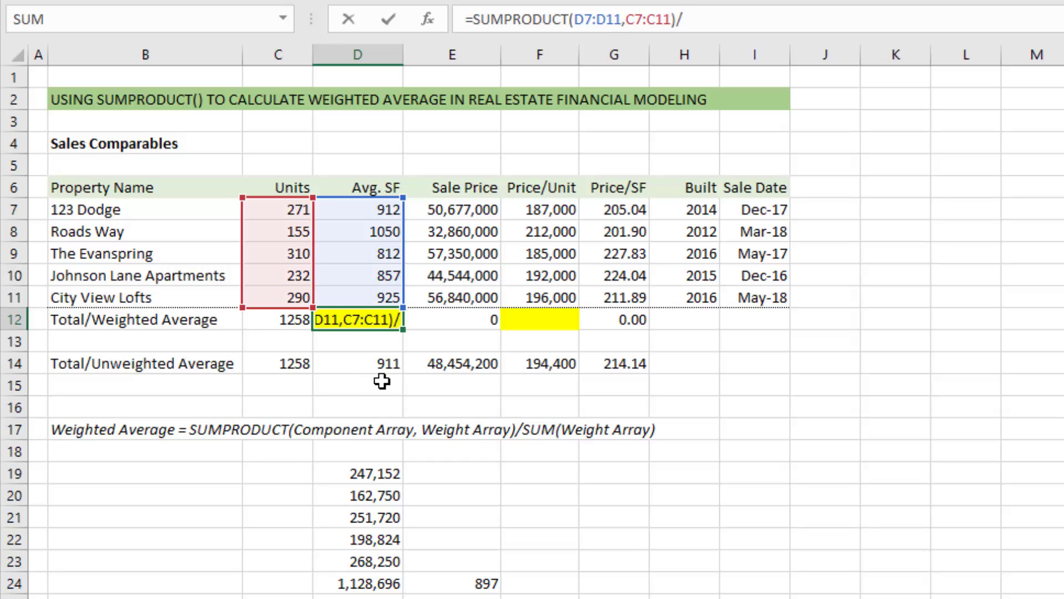
type("sum")
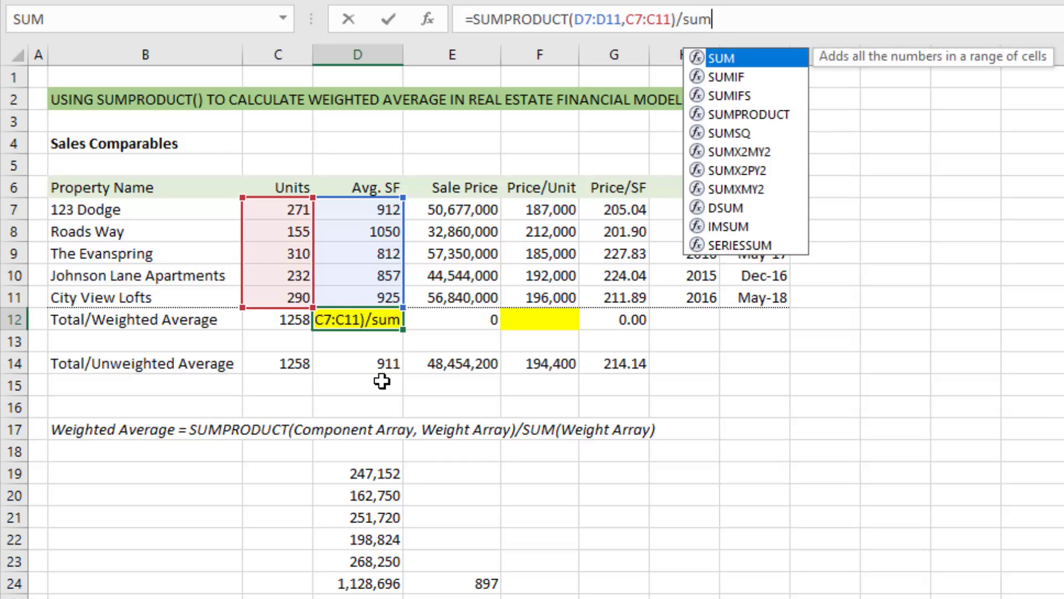
key("Tab")
left_click_drag(285, 211, 288, 297)
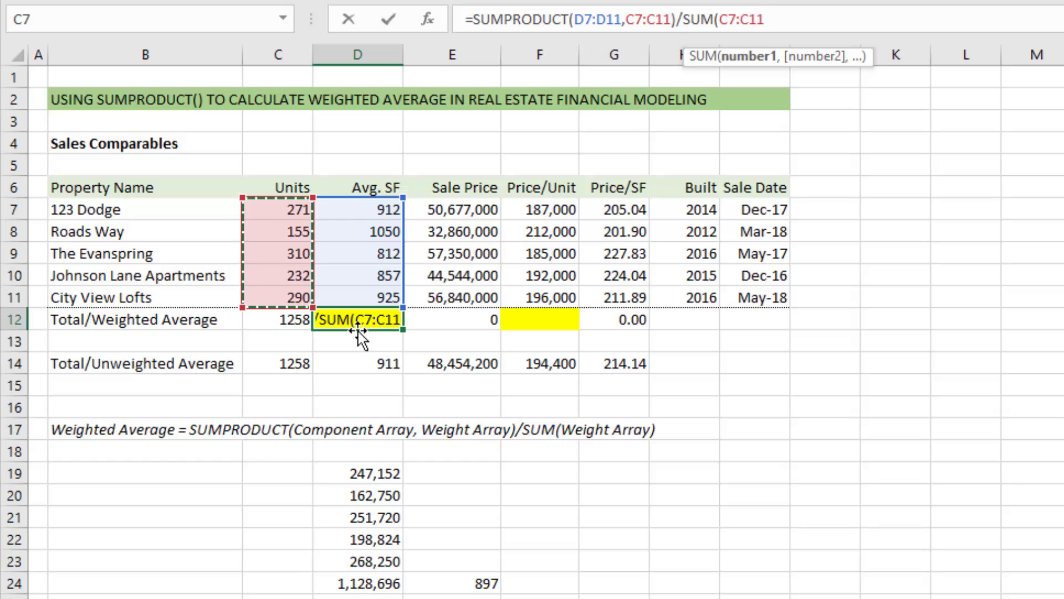
type(")")
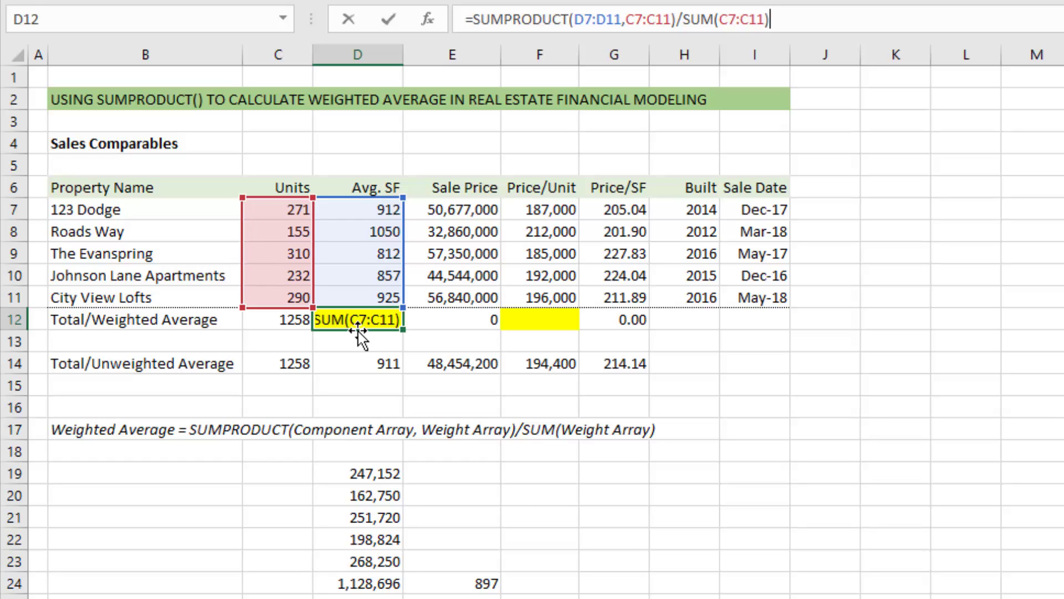
key("Return")
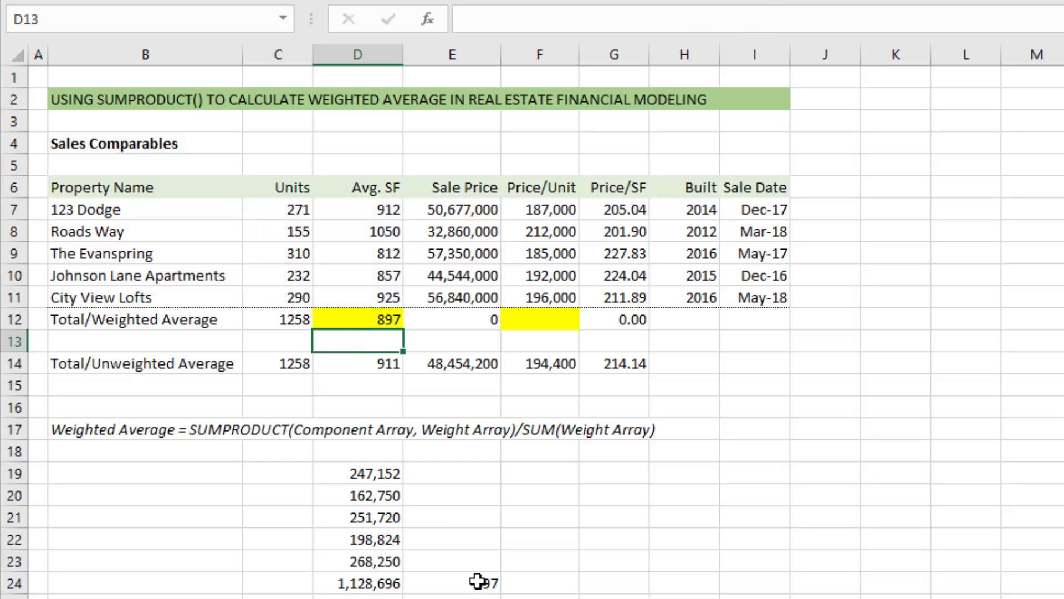
key("Up")
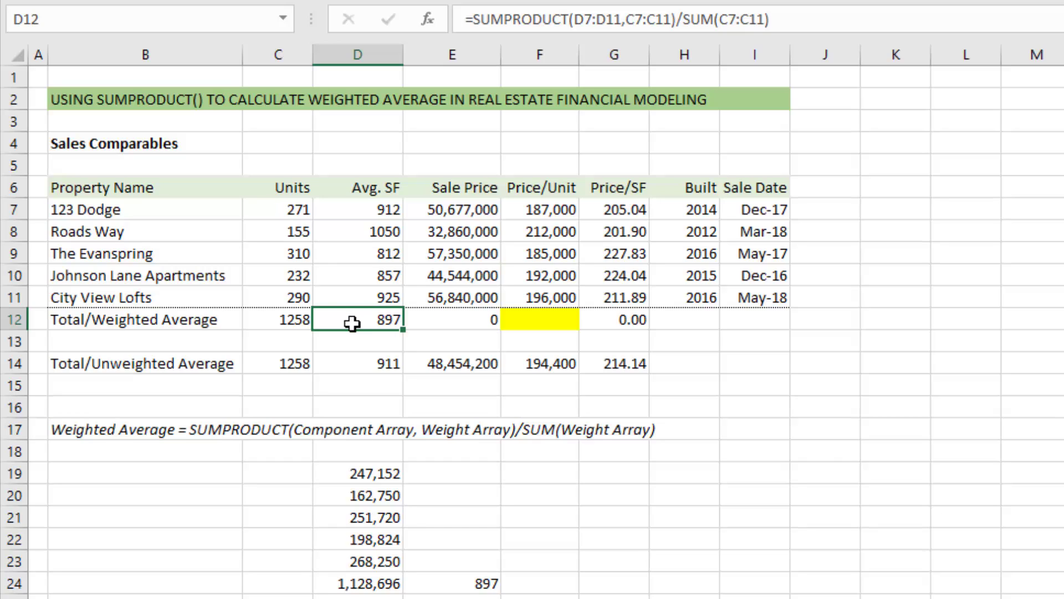
Step: Change both C7:C11 references in D12 to $C$7:$C$11 and copy the formula
left_click(638, 18)
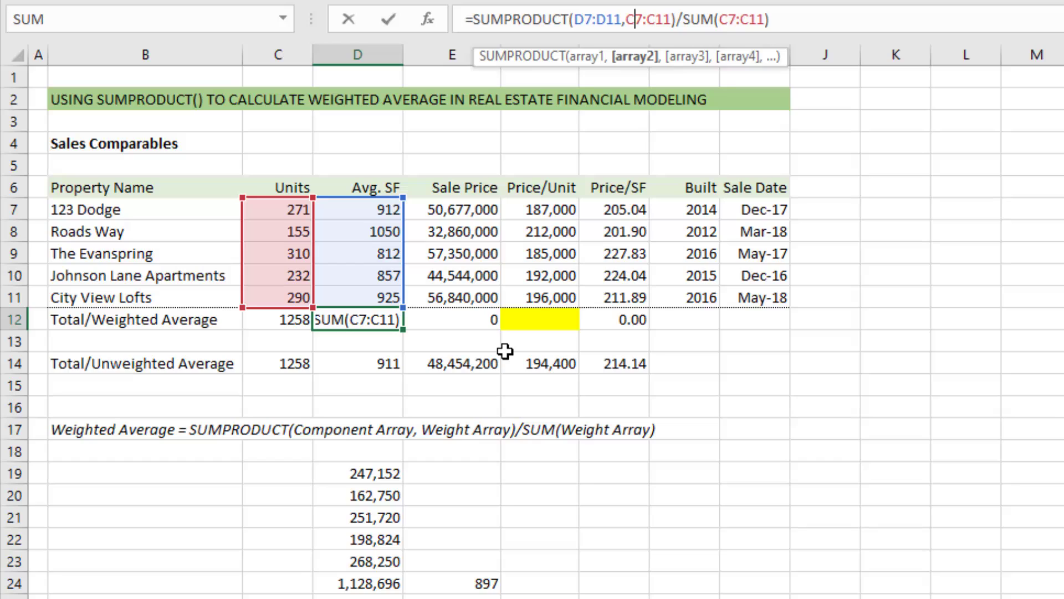
key("F4")
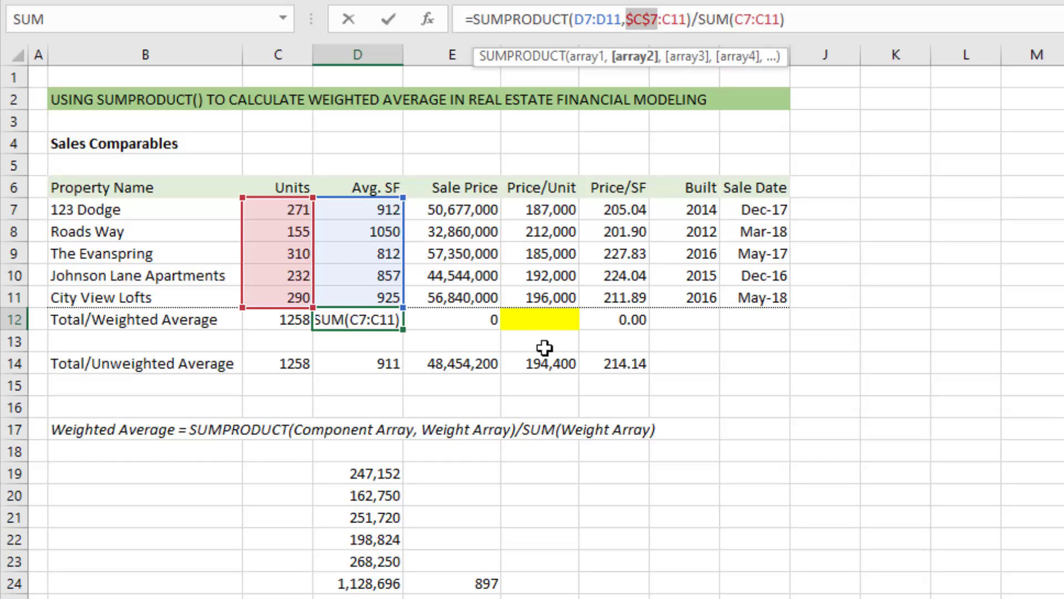
key("Right")
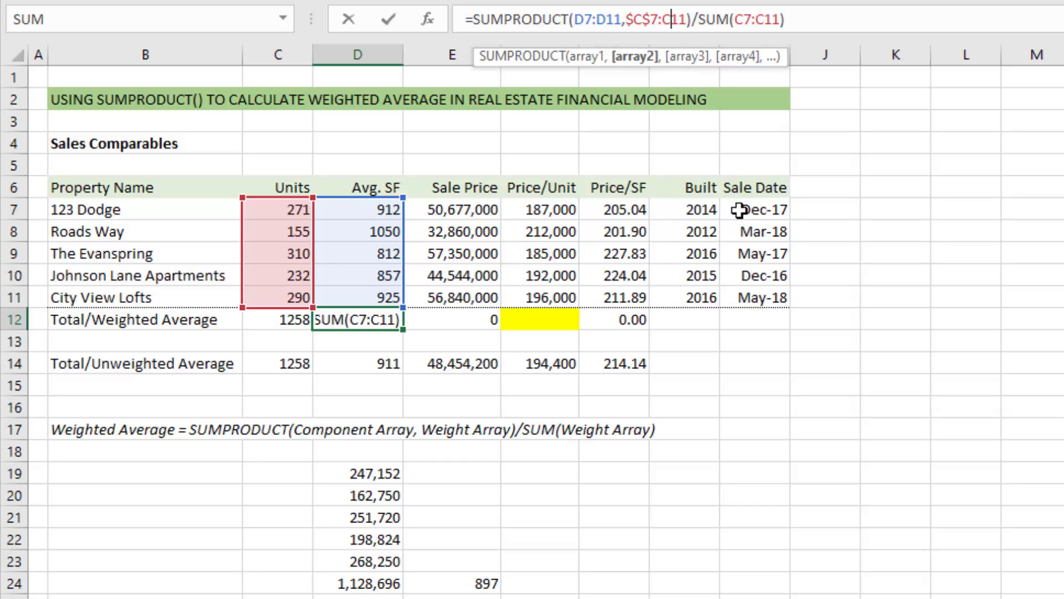
key("F4")
left_click(755, 19)
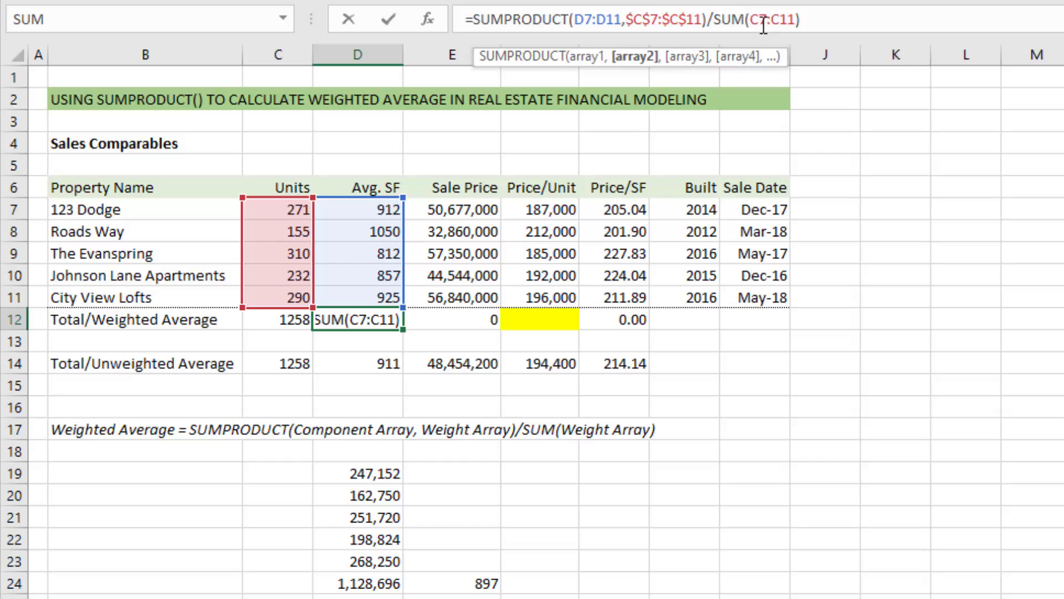
key("F4")
key("Right")
key("Right")
key("Right")
key("Right")
key("F4")
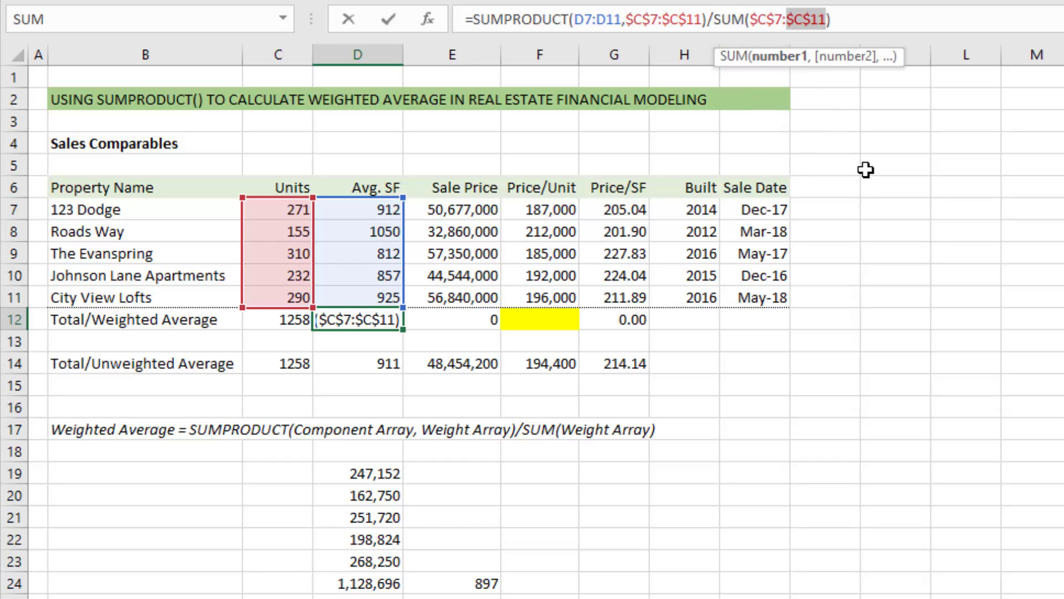
key("Return")
key("Up")
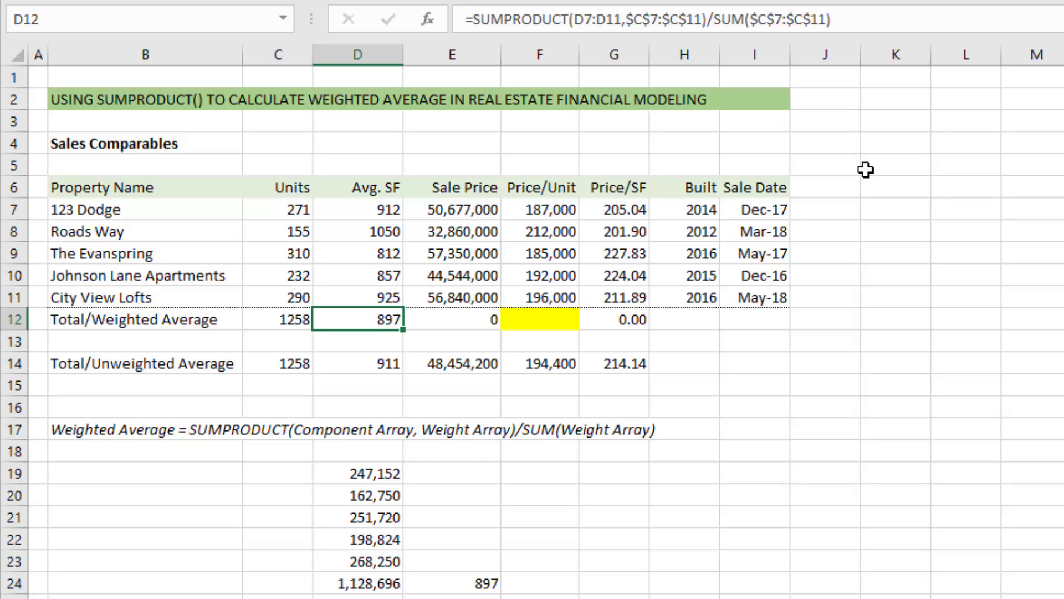
key("ctrl+c")
key("Right")
key("Right")
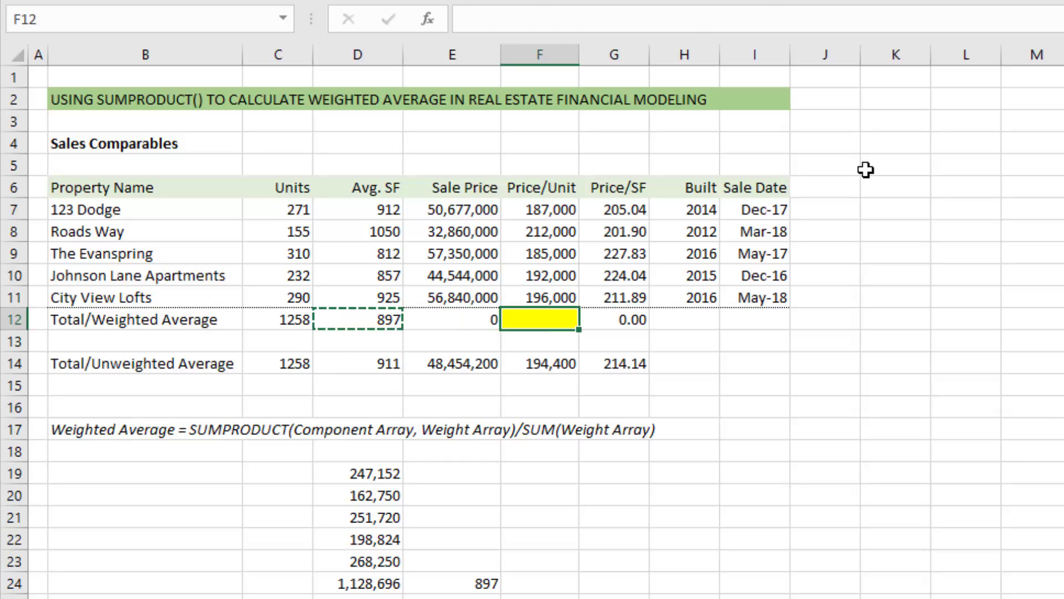
Step: Paste the formula into F12 and confirm it uses F7:F11 with $C$7:$C$11, giving 192,584
key("ctrl+v")
key("F2")
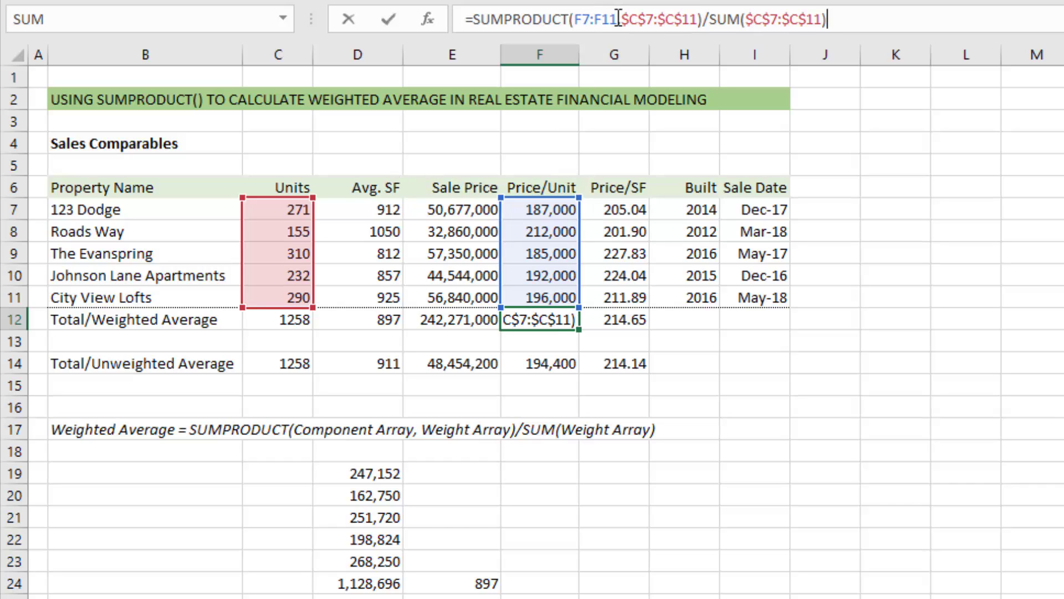
left_click_drag(619, 19, 569, 19)
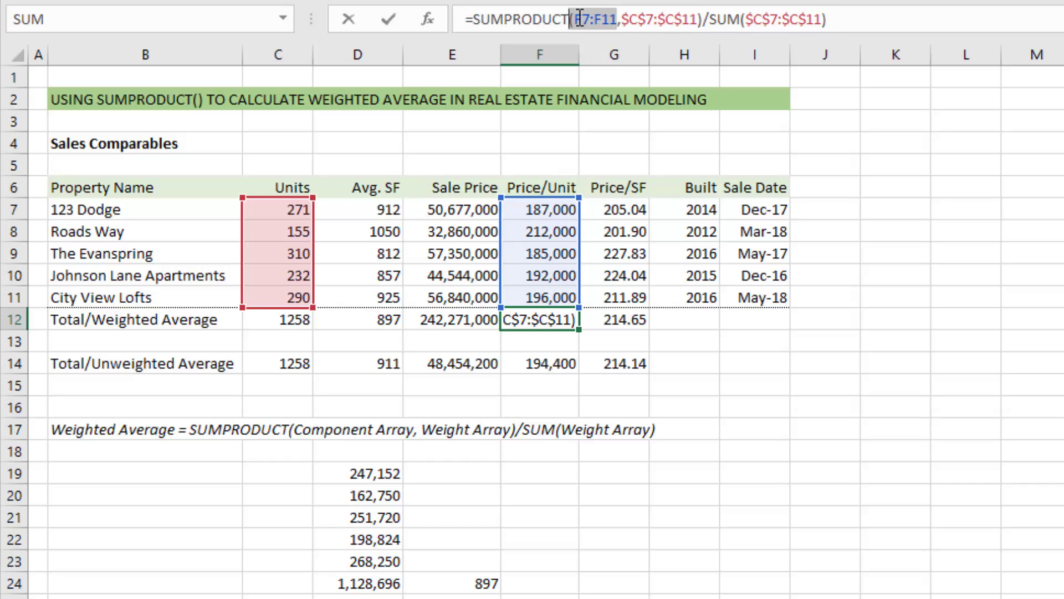
left_click(632, 20)
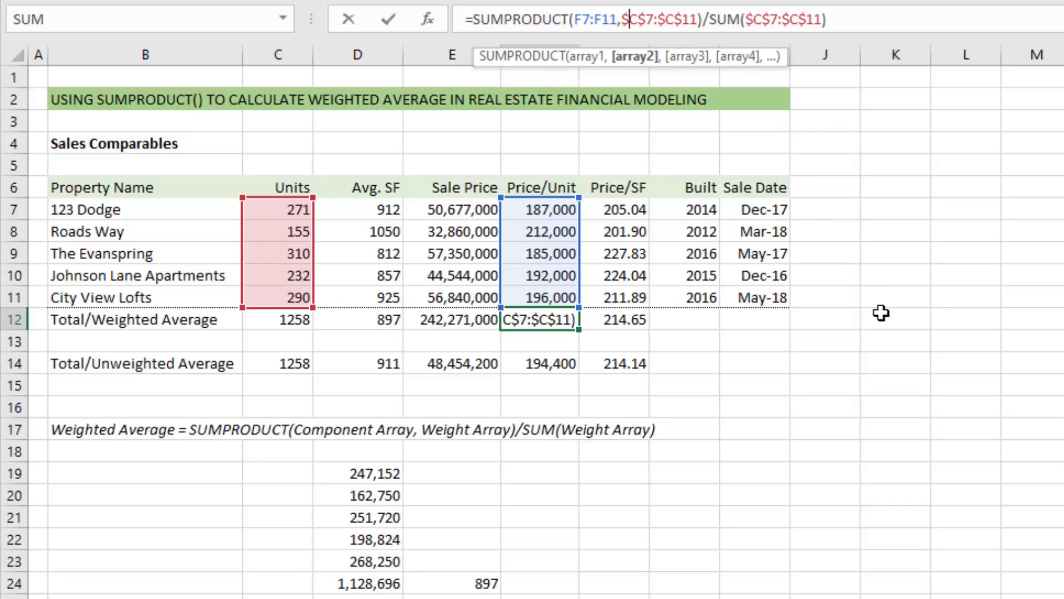
key("Return")
key("Up")
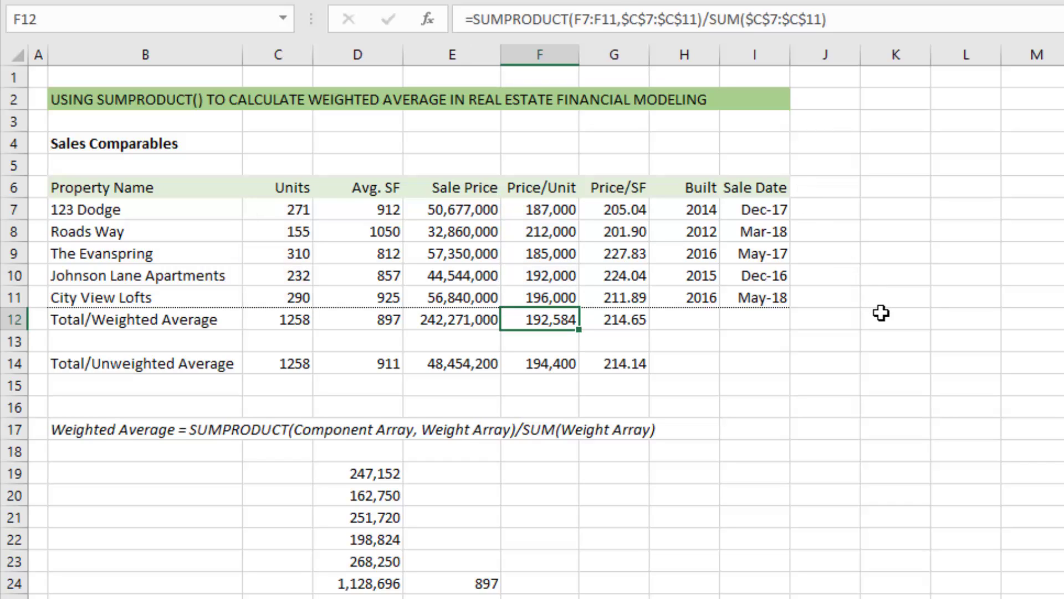